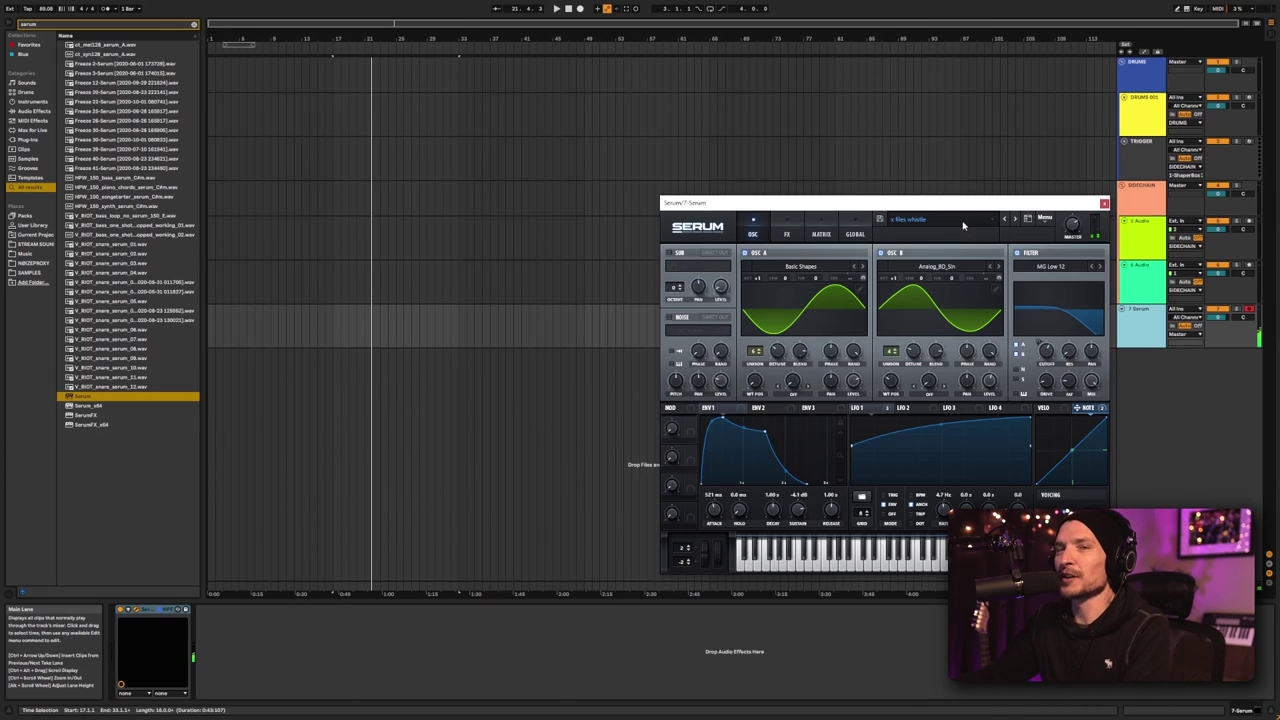
Add a new MIDI track, search the browser for Operator, and load the synth onto its own track
left_click_drag(932, 203, 668, 183)
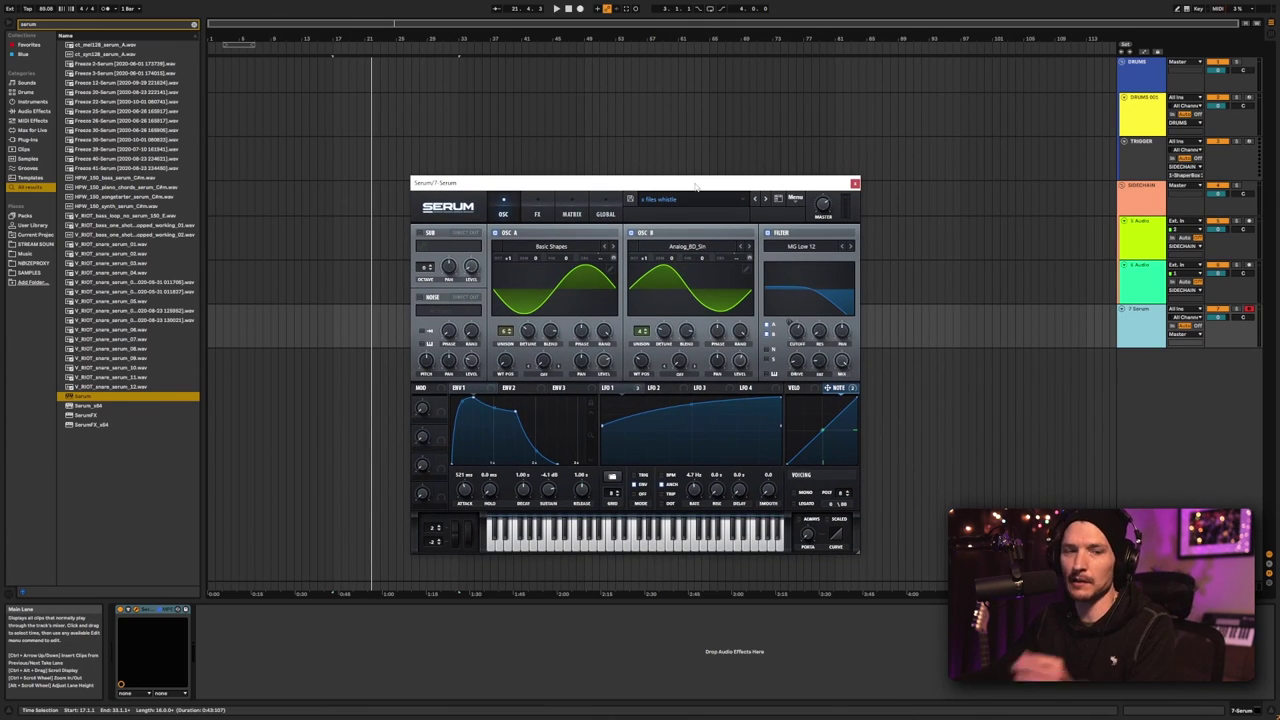
key("ctrl+shift+t")
key("ctrl+f")
type("oper")
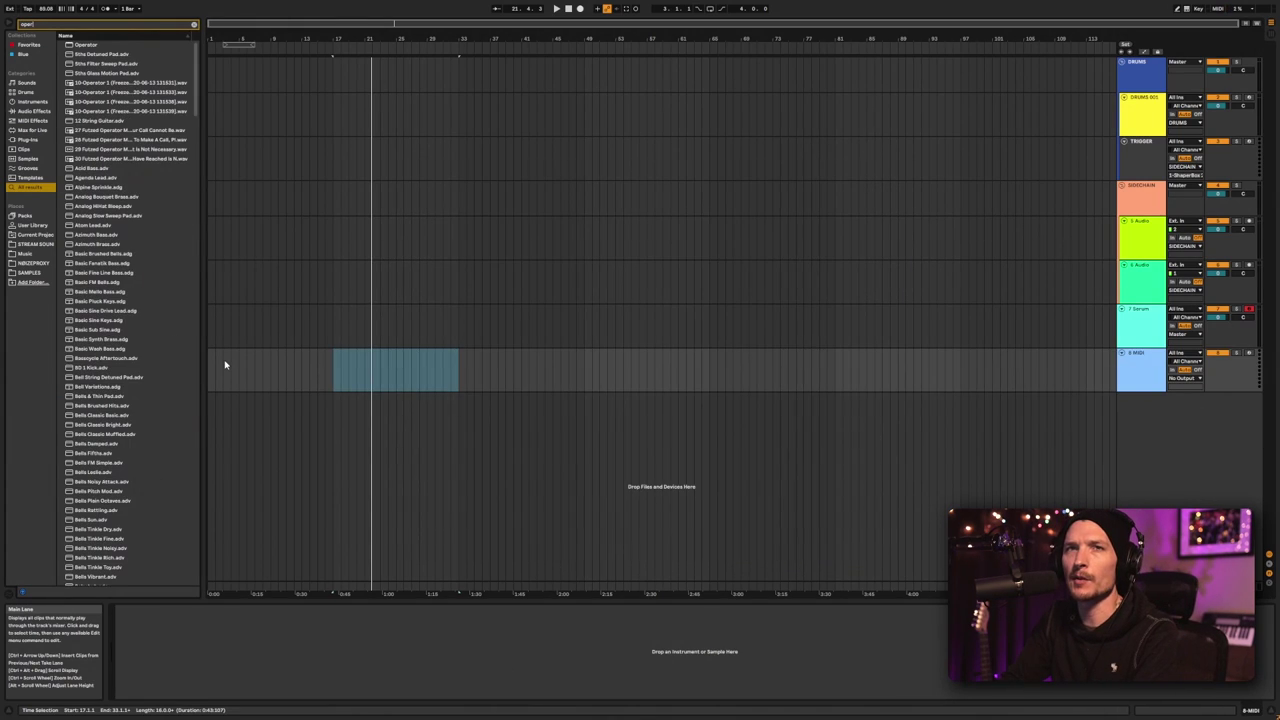
key("Down")
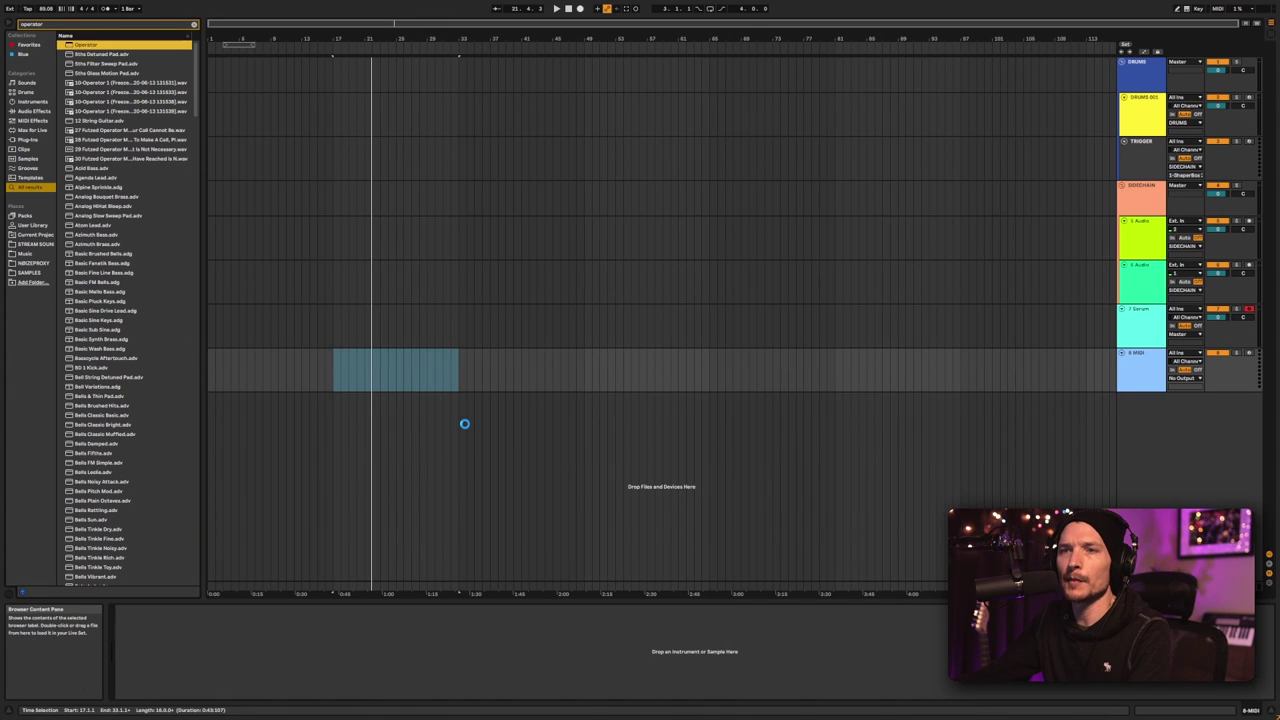
key("Return")
left_click(1122, 398)
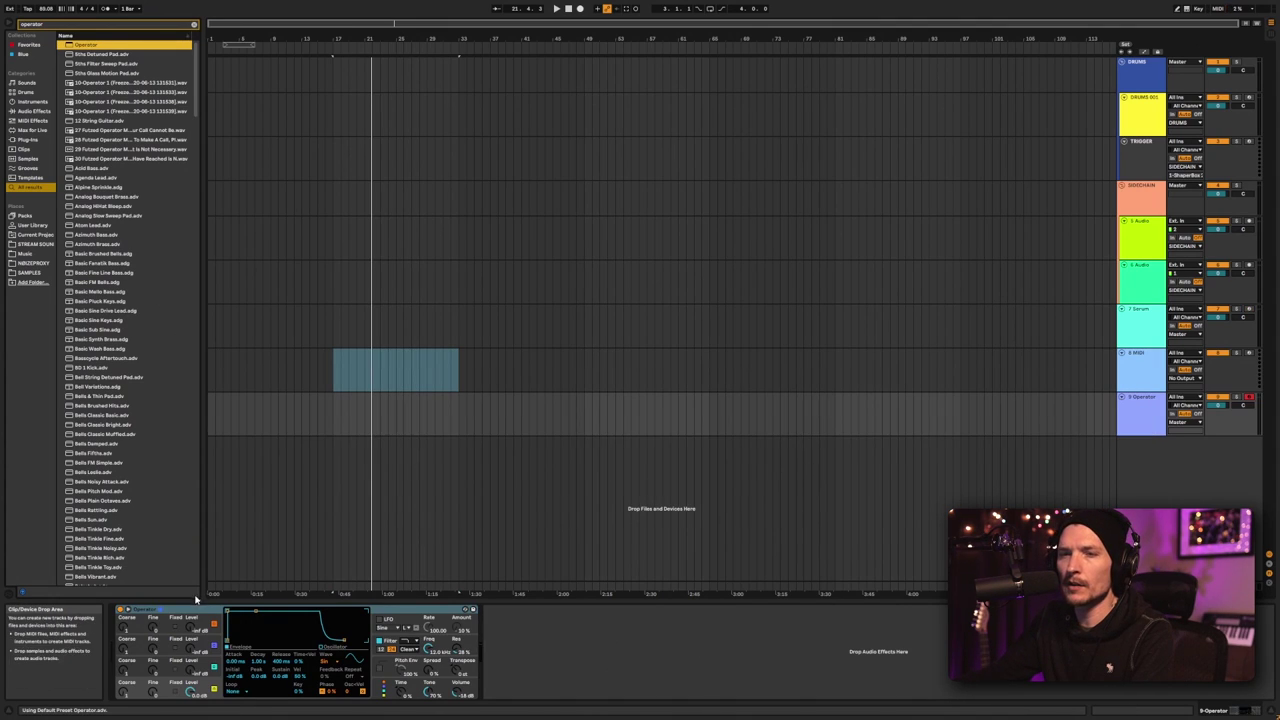
Open Operator's global settings and change the number of voices
left_click(395, 686)
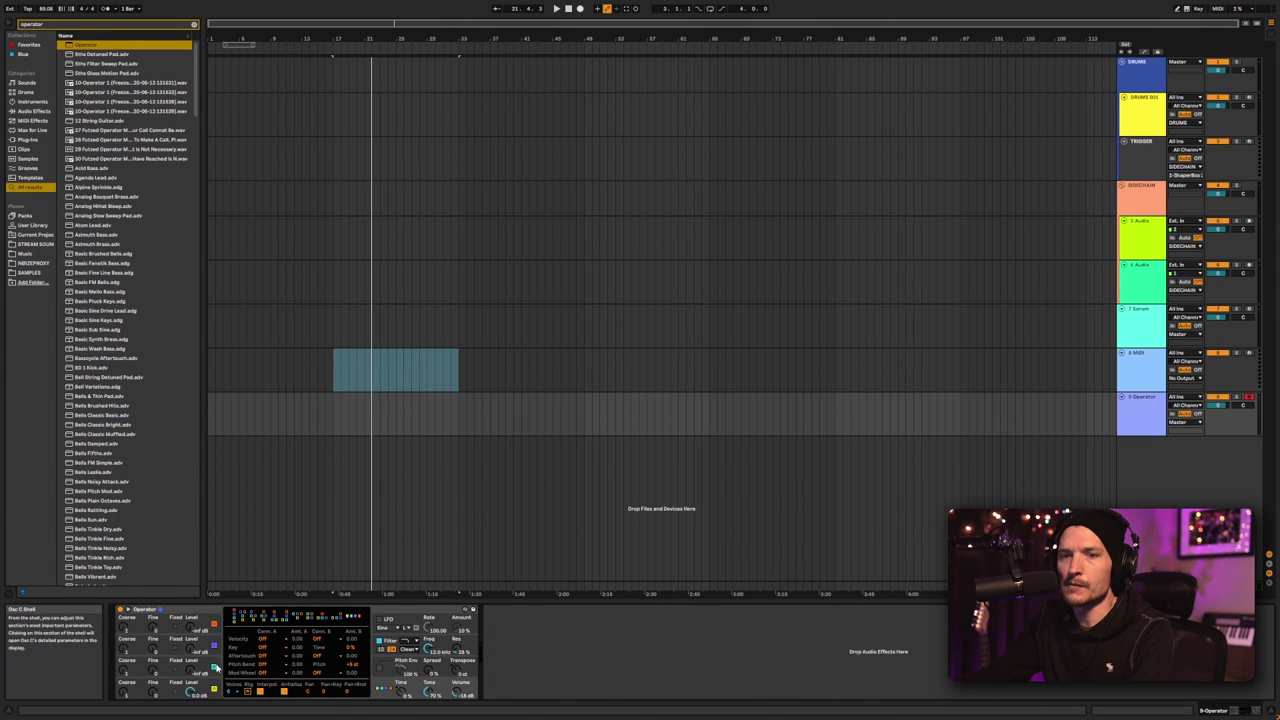
left_click(237, 692)
left_click(234, 684)
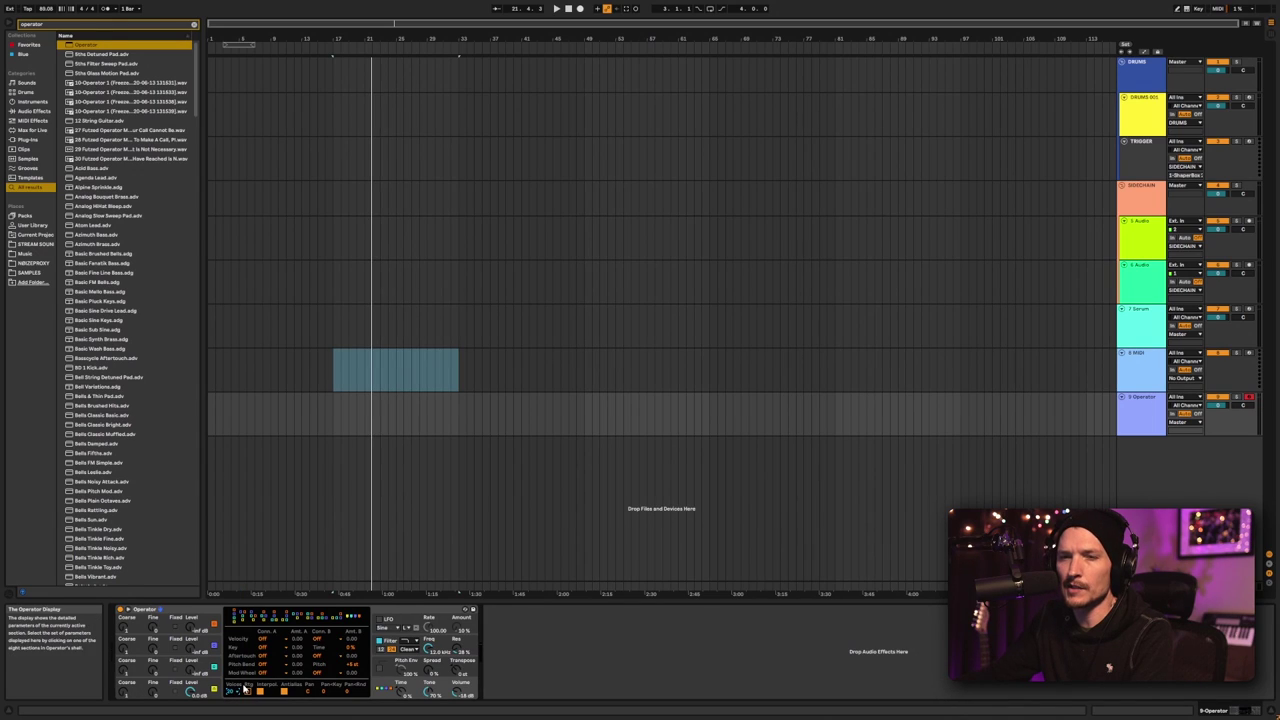
Raise Operator's Spread to about 38% and enable its pitch envelope with a peak of -14 st
left_click(440, 670)
left_click(380, 668)
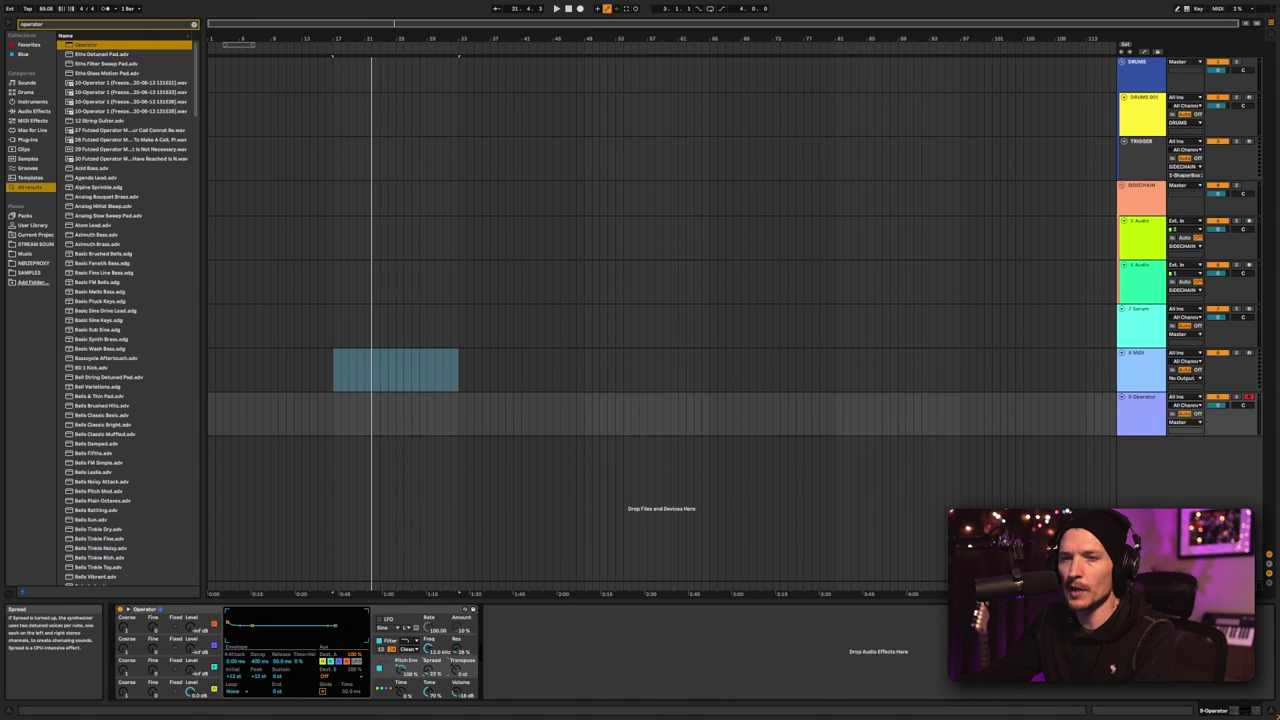
left_click(165, 688)
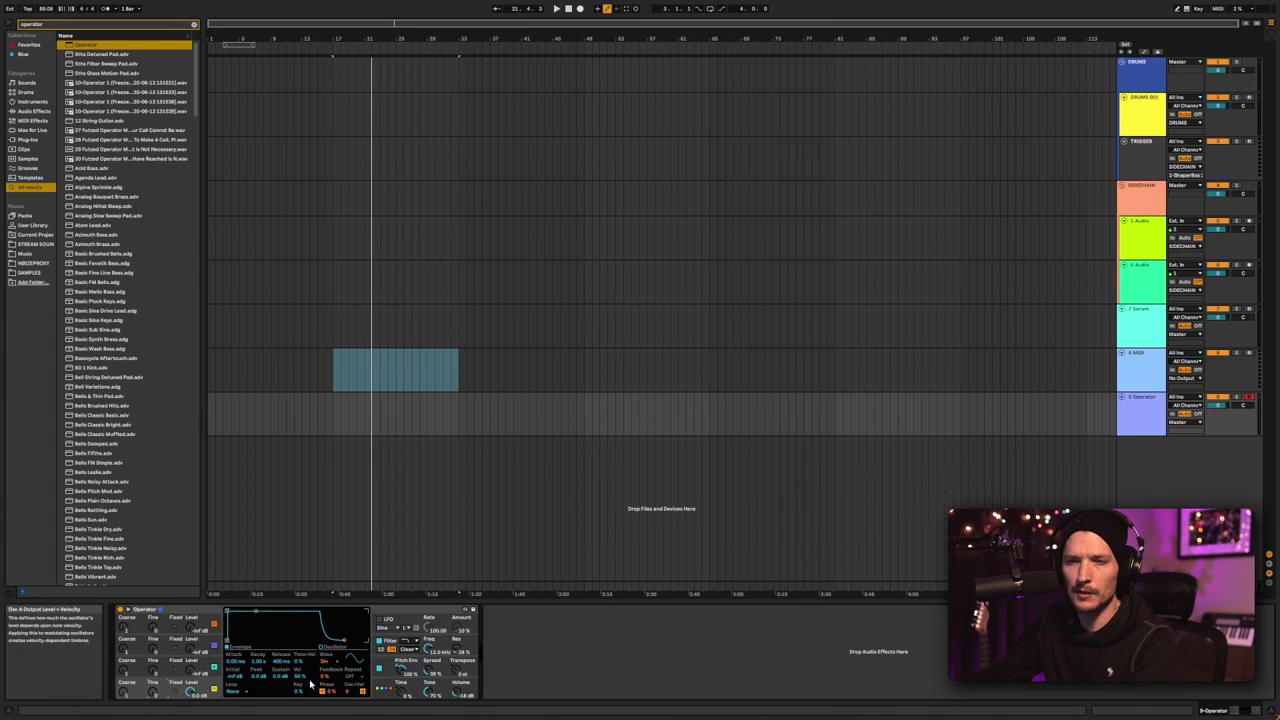
left_click(345, 693)
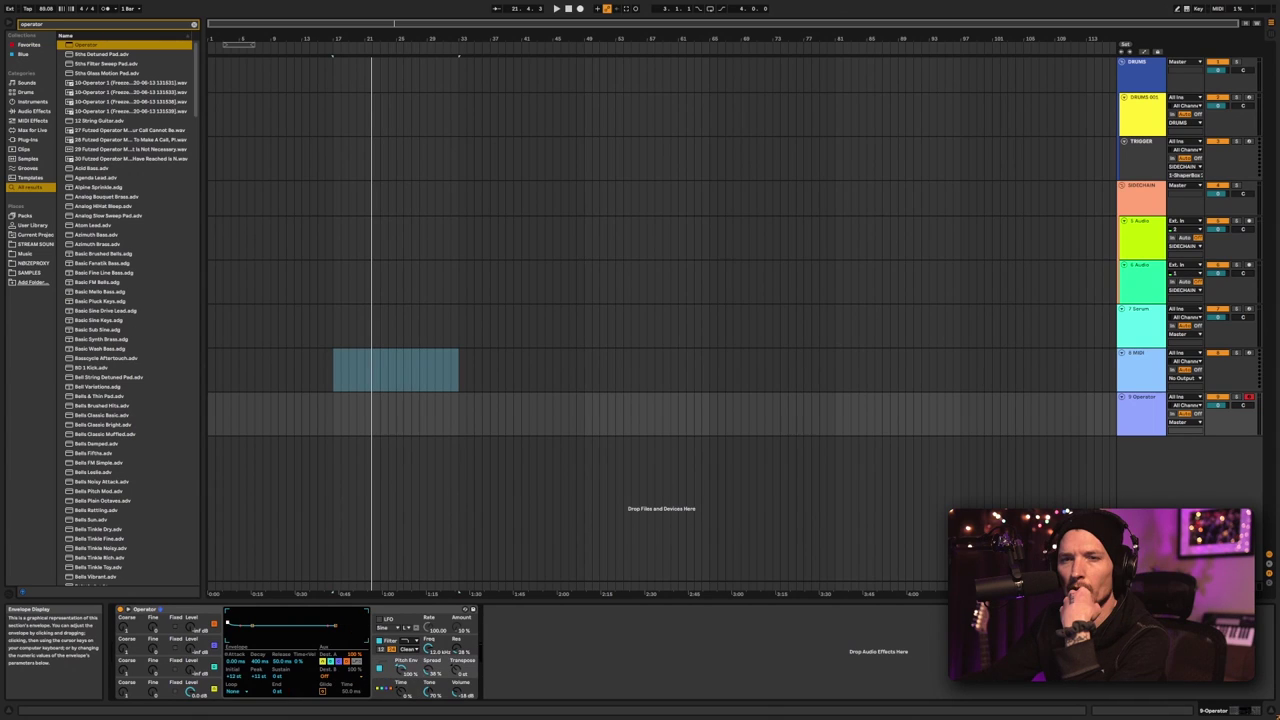
left_click_drag(228, 623, 228, 628)
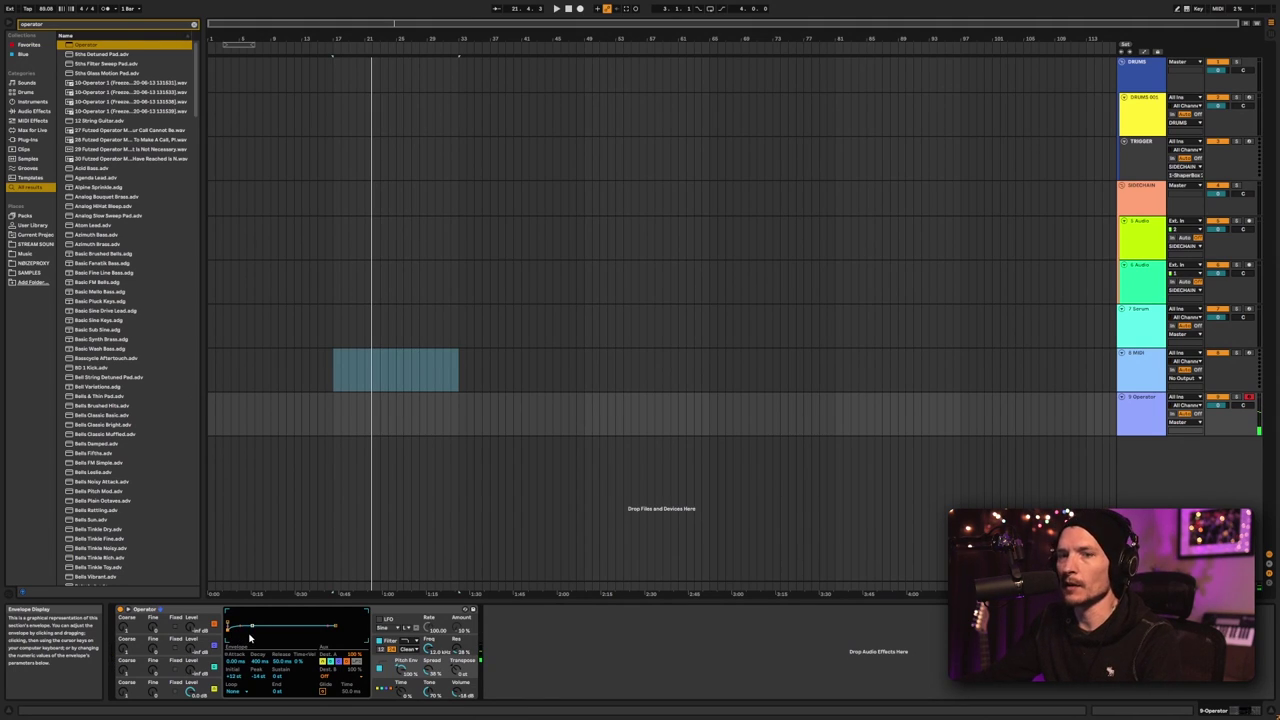
Set the volume envelope attack to 5.00 ms on oscillators A and B
left_click(212, 683)
left_click_drag(235, 661, 237, 654)
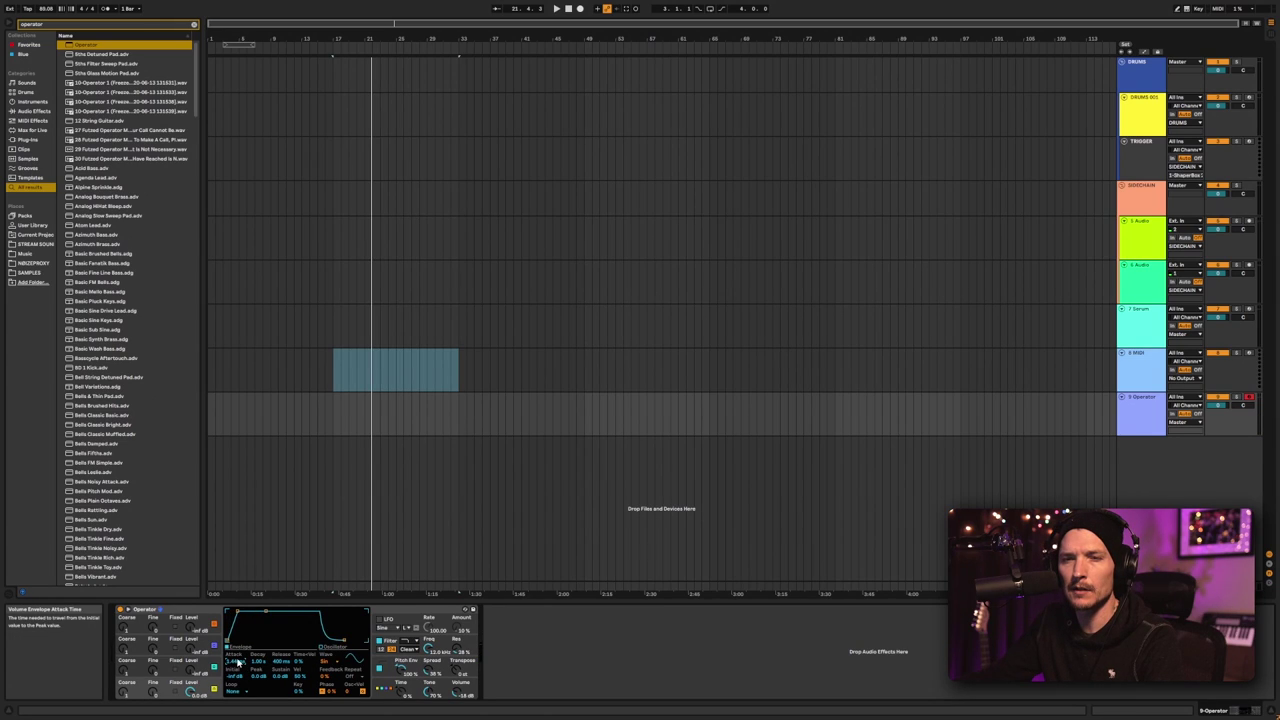
left_click(157, 672)
left_click_drag(237, 661, 237, 650)
left_click(157, 692)
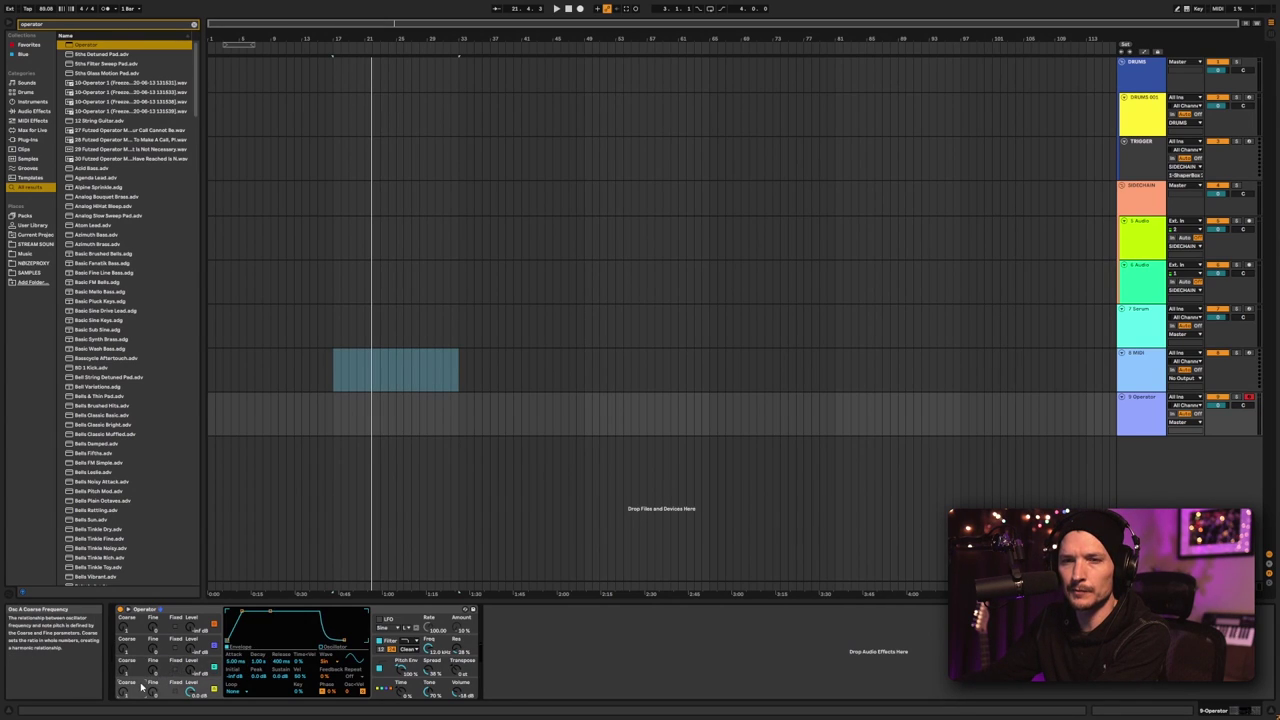
Lower the envelope sustain of oscillators A and B, using about -7.6 dB for B, and set their release to 800 ms
left_click_drag(270, 613, 270, 621)
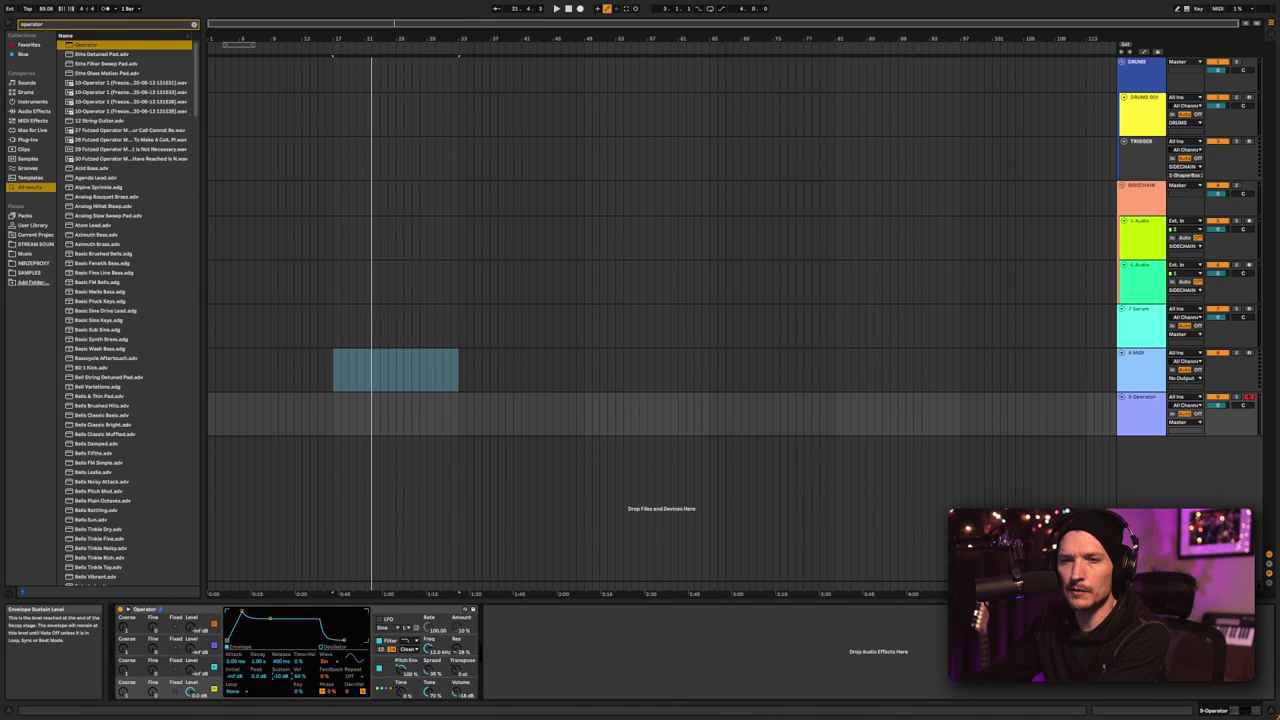
left_click(146, 672)
left_click_drag(282, 680, 282, 667)
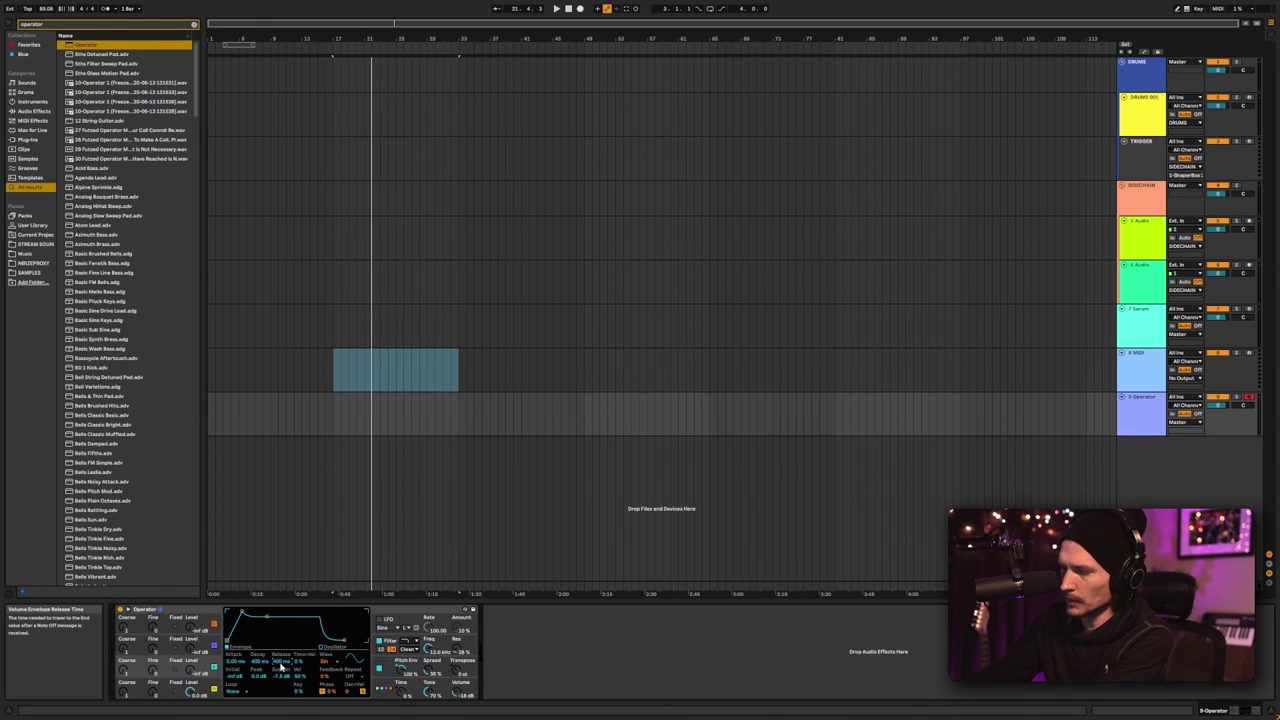
left_click(171, 691)
left_click(127, 665)
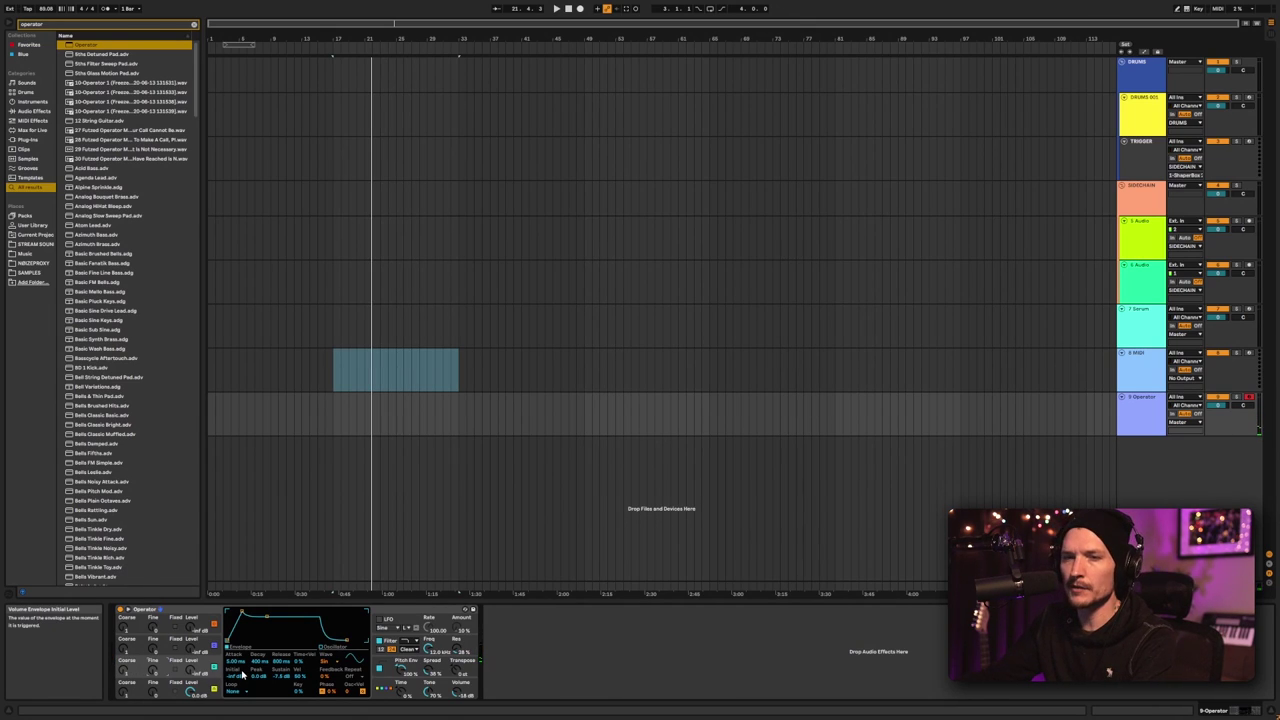
Increase Operator's Spread further, switch off its filter, and shorten the pitch envelope's decay
left_click(426, 673)
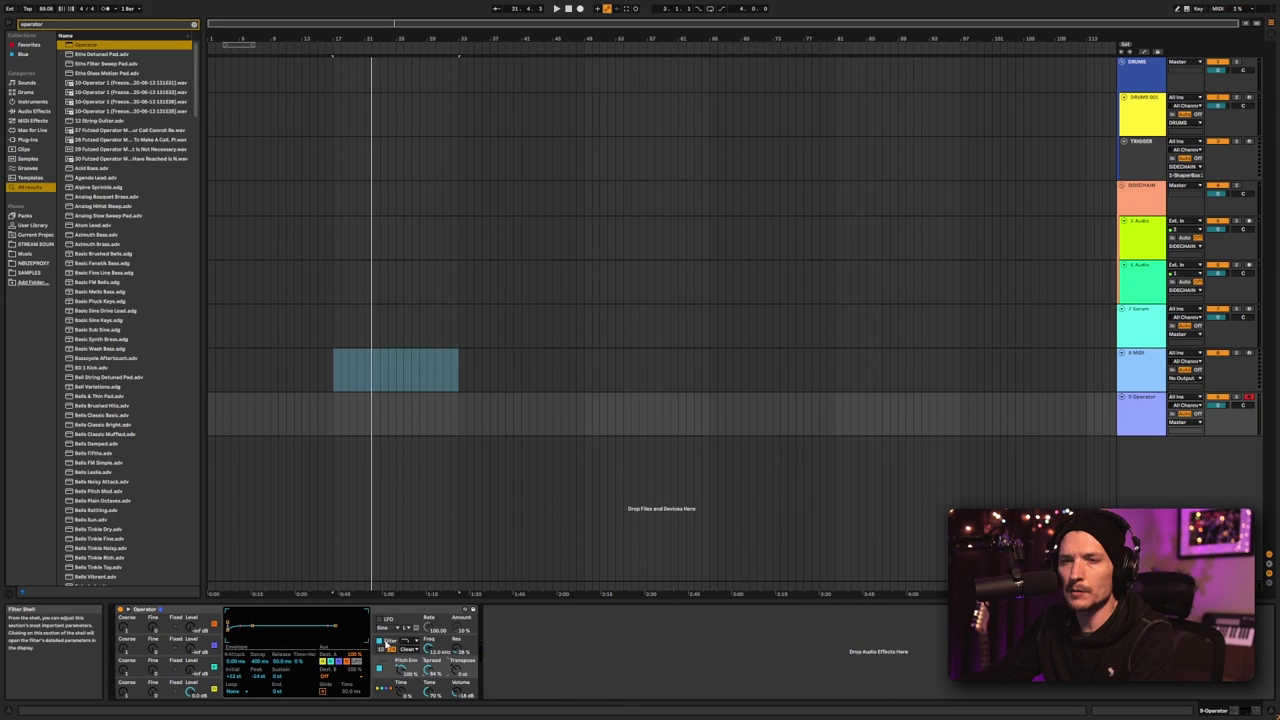
left_click(381, 645)
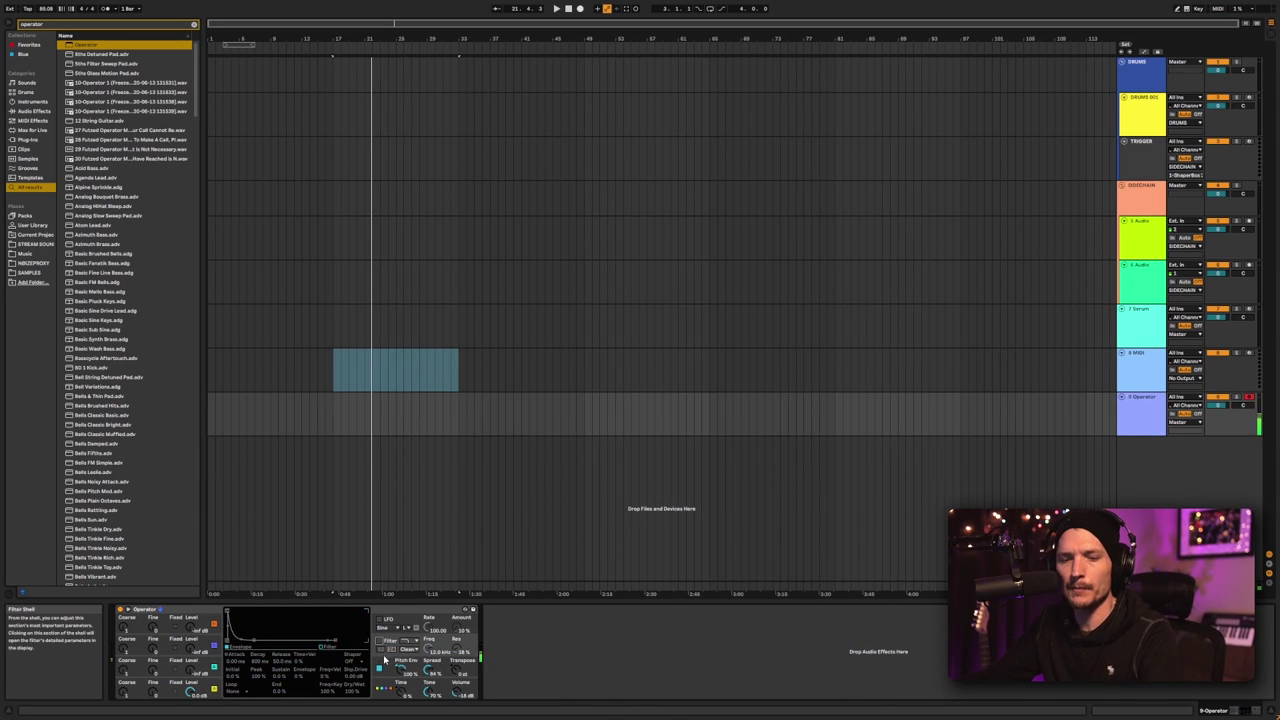
left_click(410, 670)
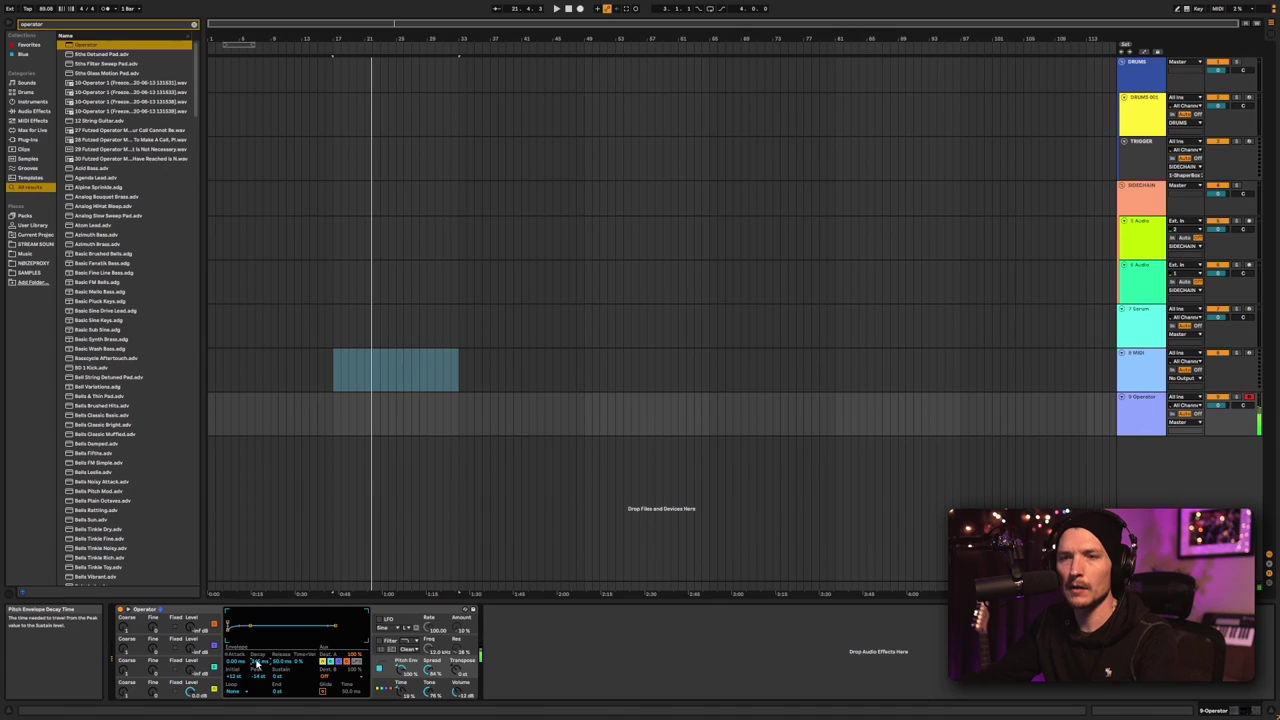
Set oscillator B's level to about -17 dB and adjust its fine frequency
left_click(189, 670)
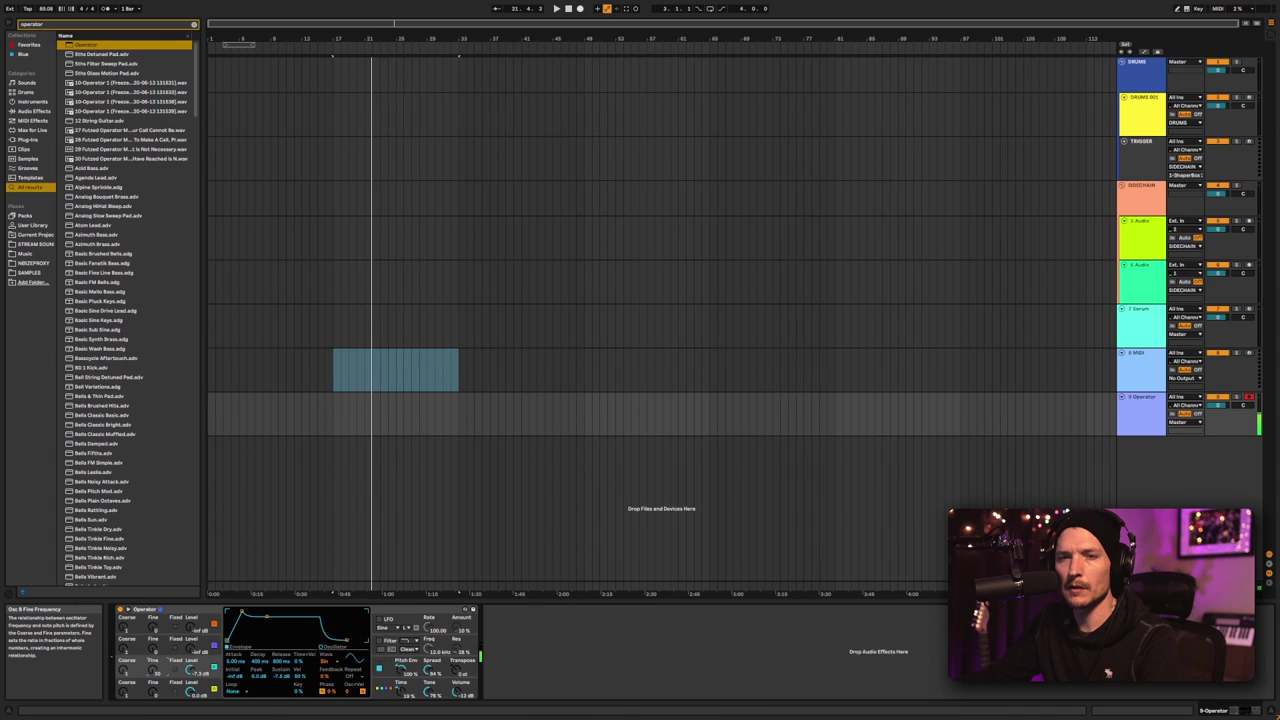
left_click(154, 690)
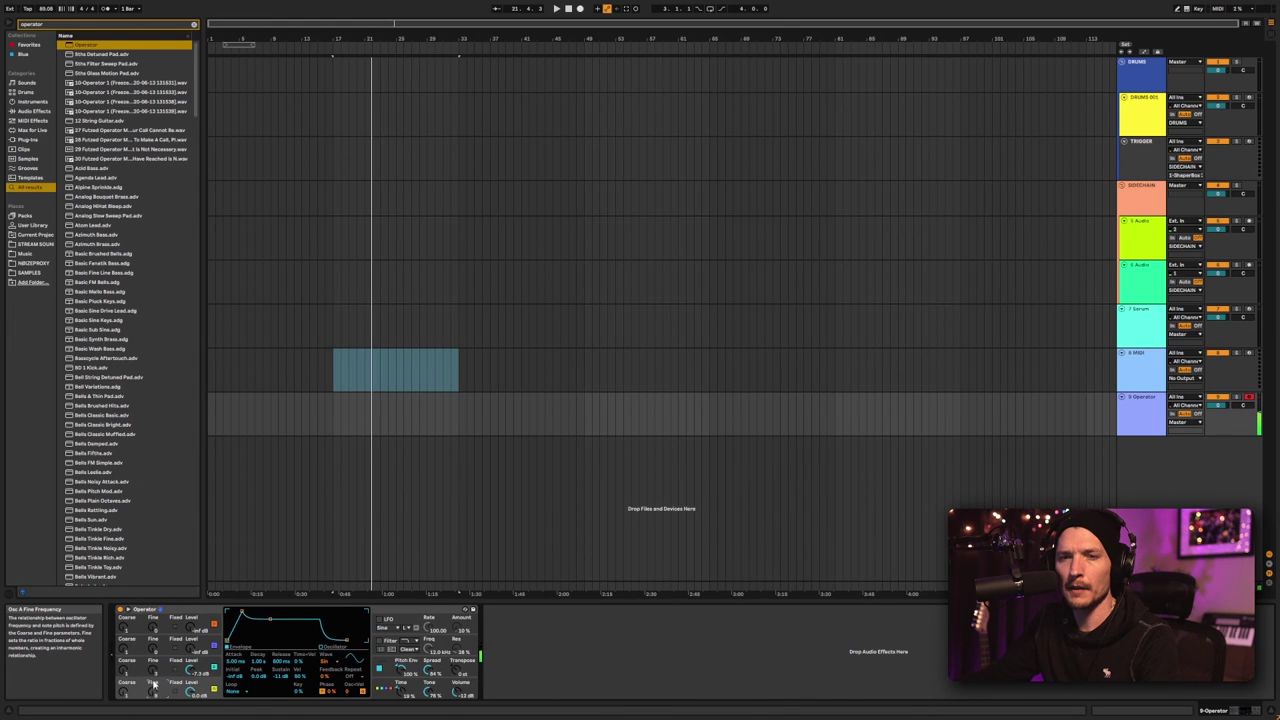
left_click_drag(155, 672, 155, 645)
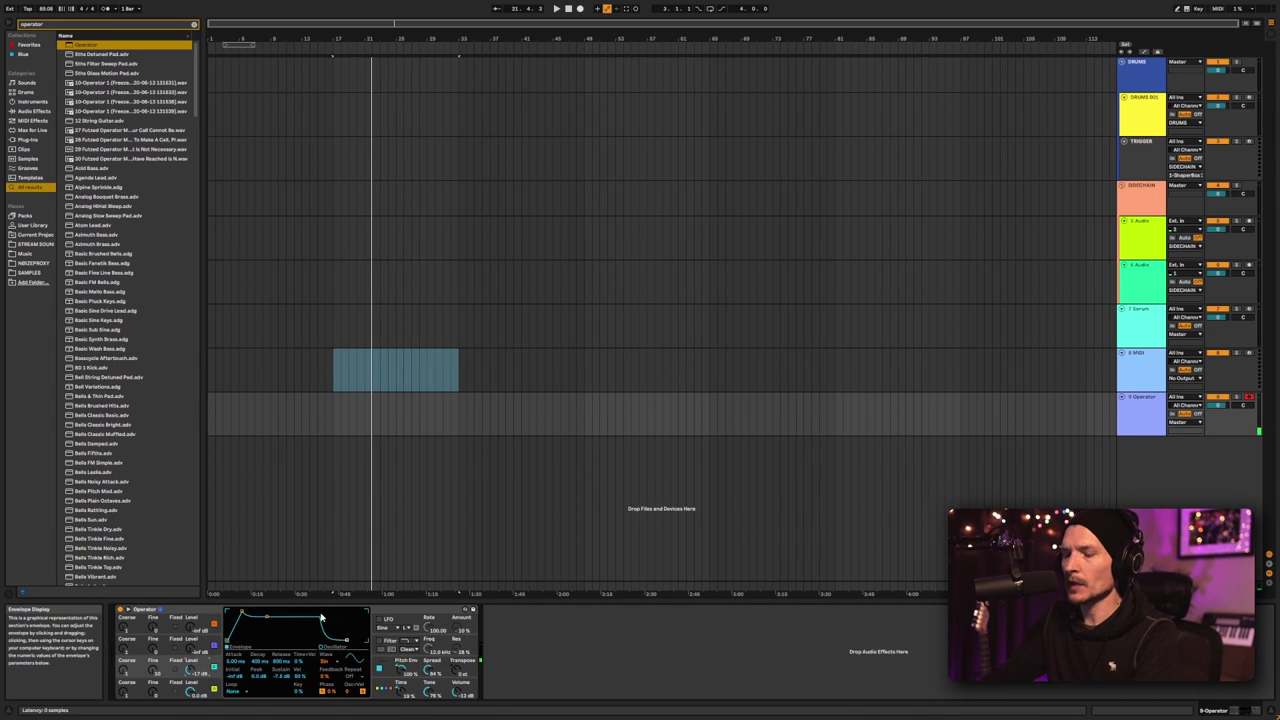
Search for the ValhallaUberMod plug-in, load it after Operator, and hide its window
key("ctrl+f")
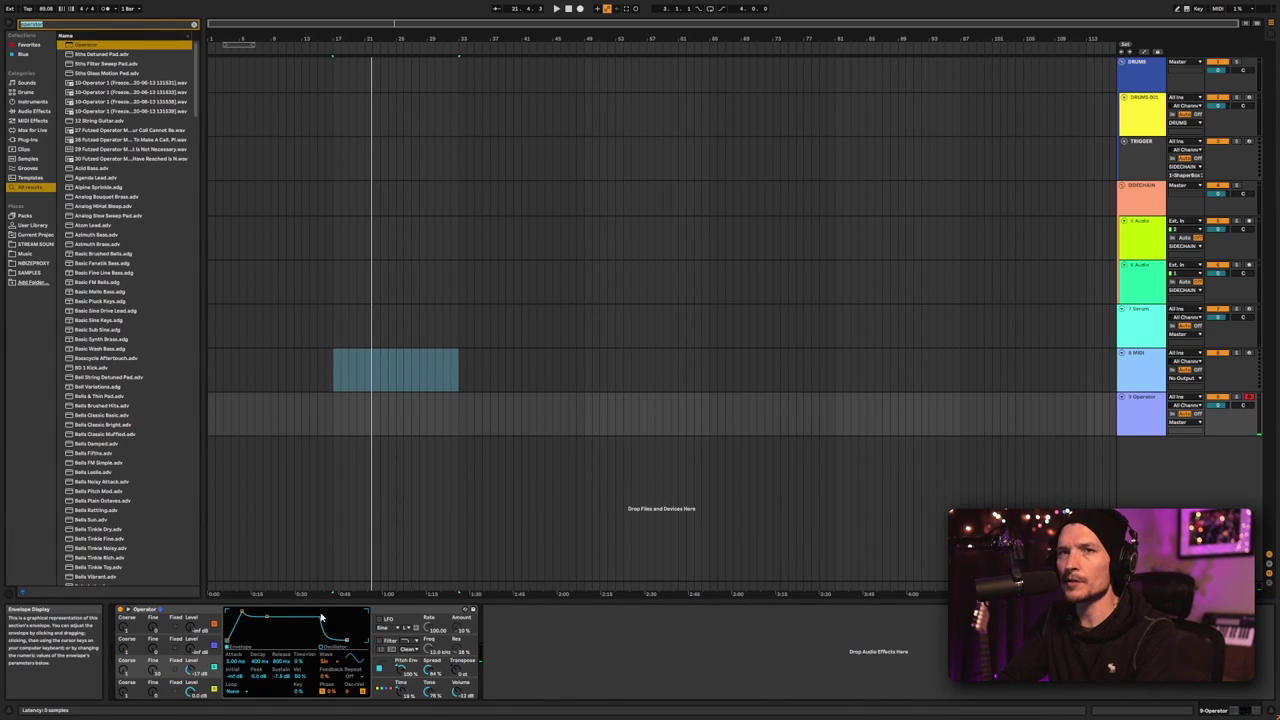
type("uber")
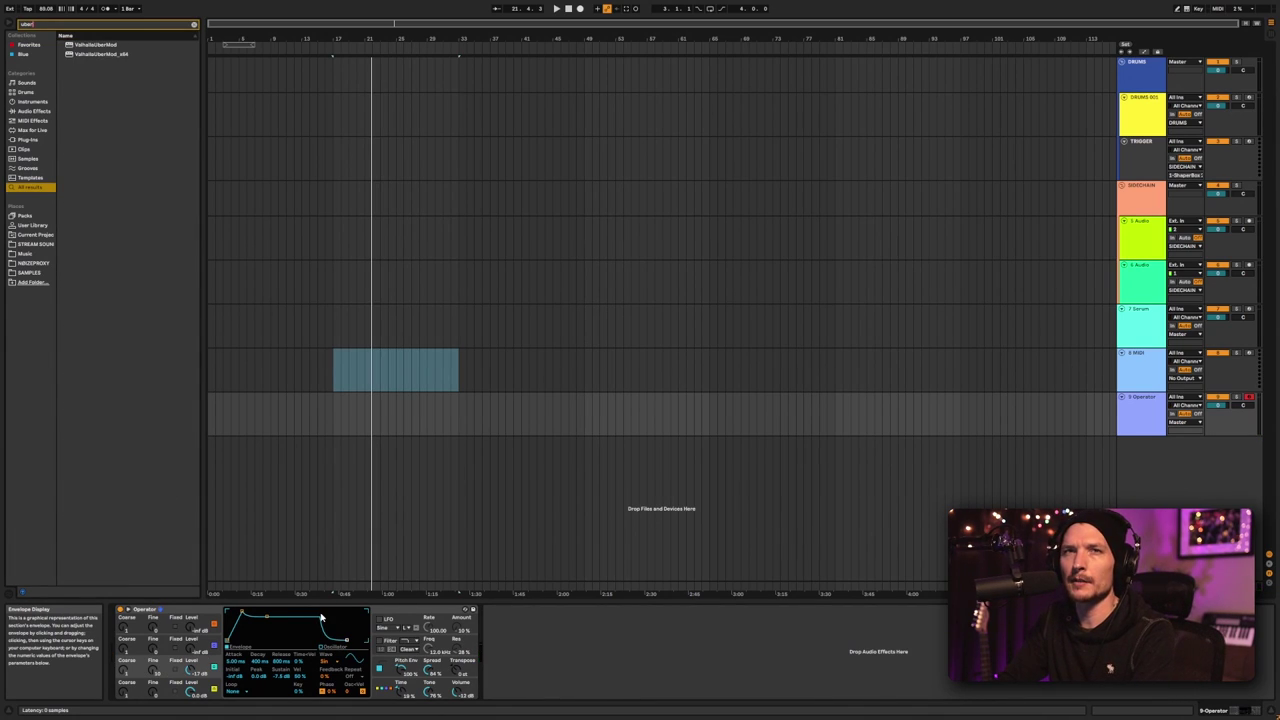
left_click(104, 37)
left_click(104, 46)
left_click_drag(103, 55, 702, 645)
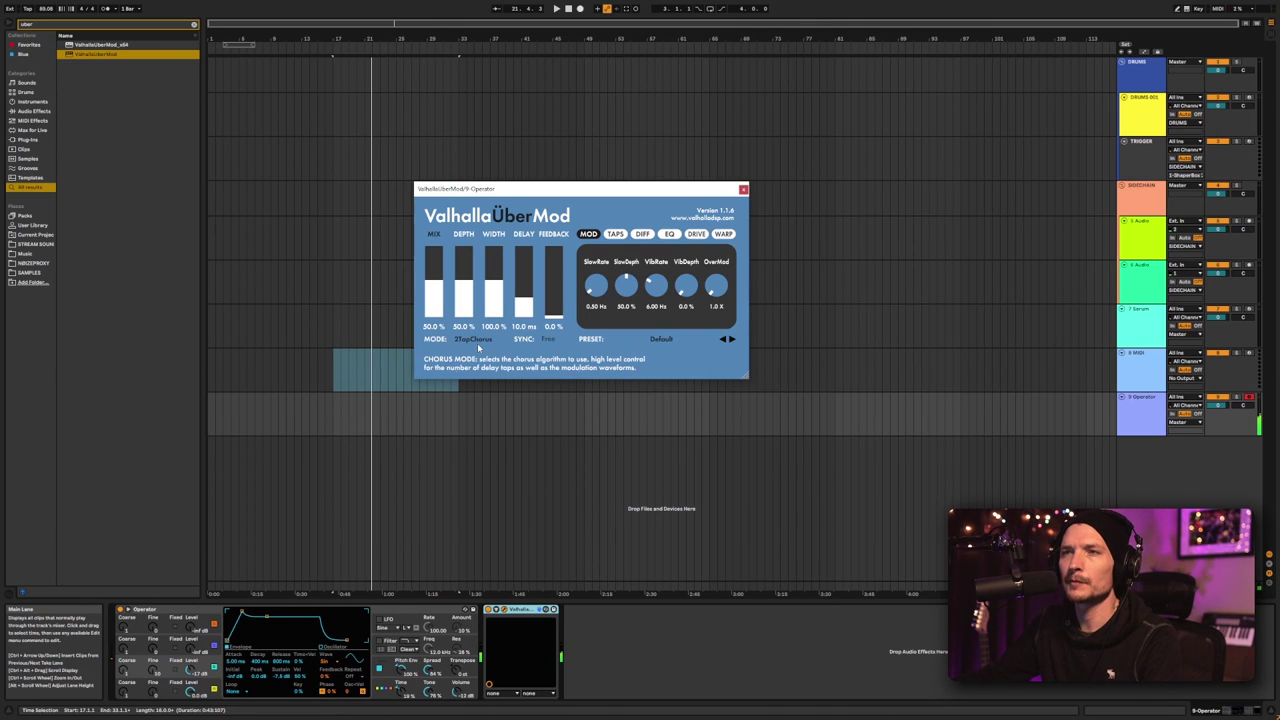
key("ctrl+alt+p")
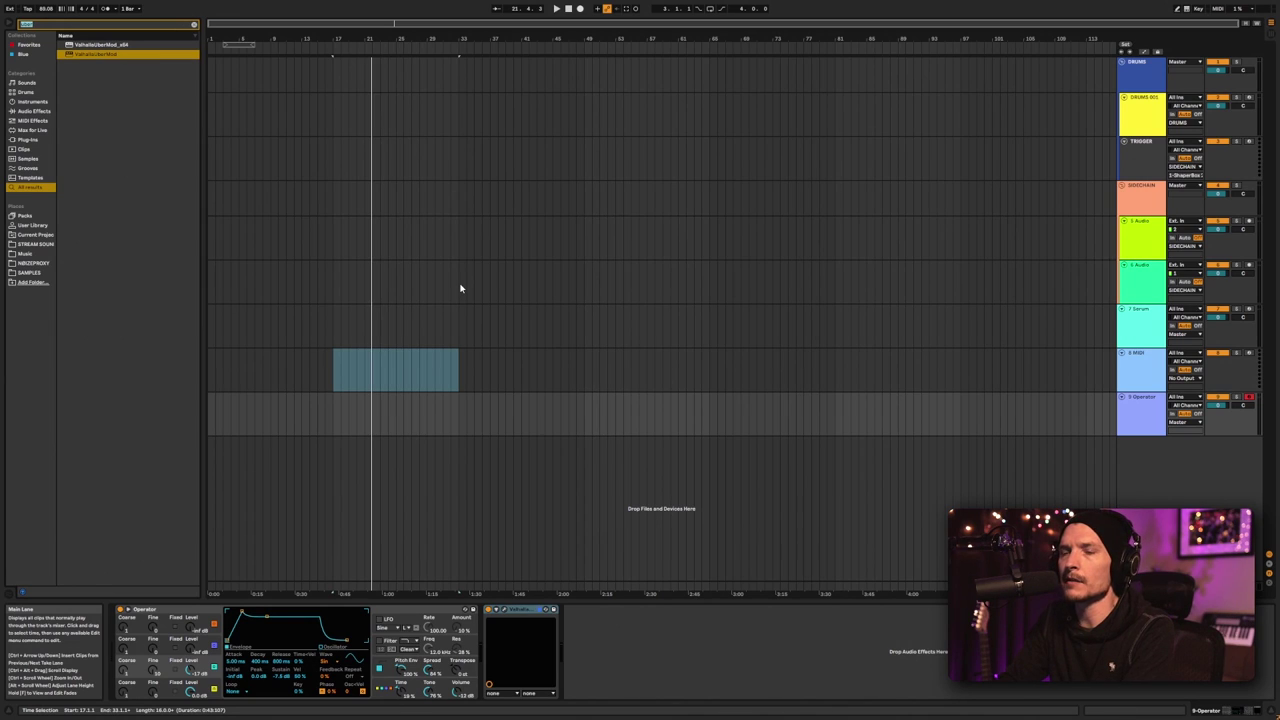
Load Reverb after ValhallaUberMod with High density, a longer decay, and a lower Dry/Wet amount
type("reverb")
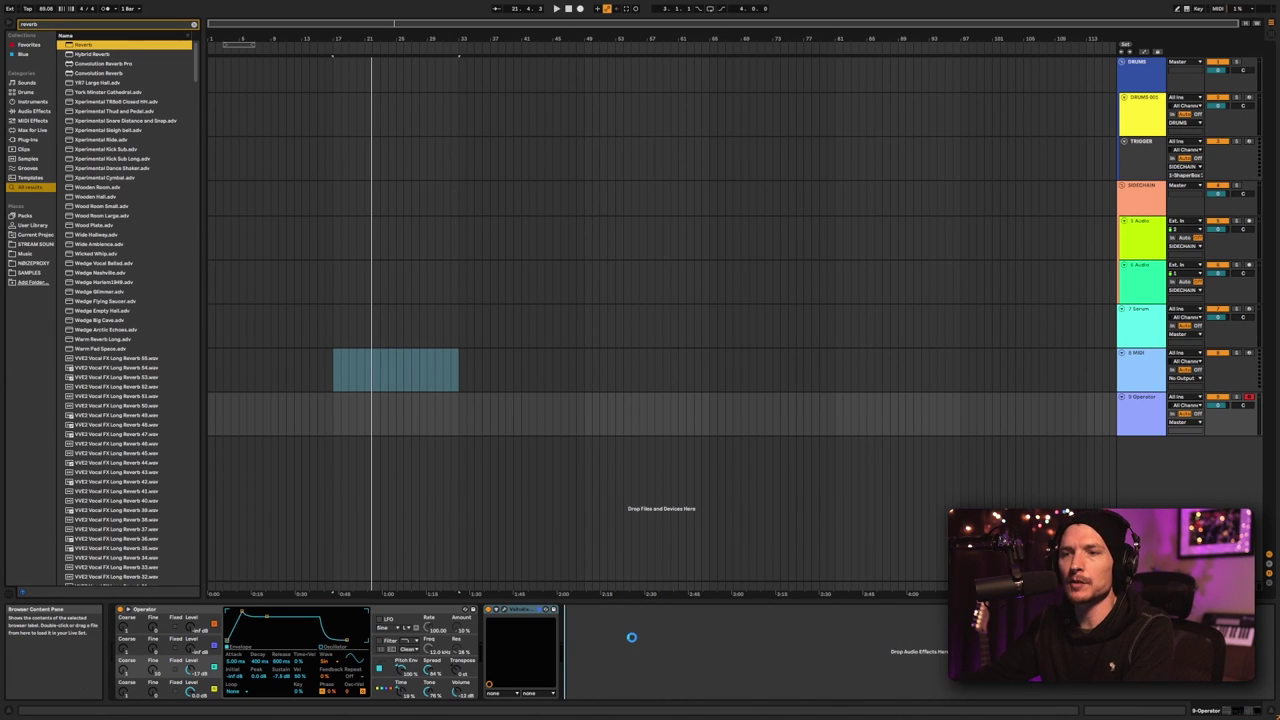
left_click_drag(631, 637, 631, 637)
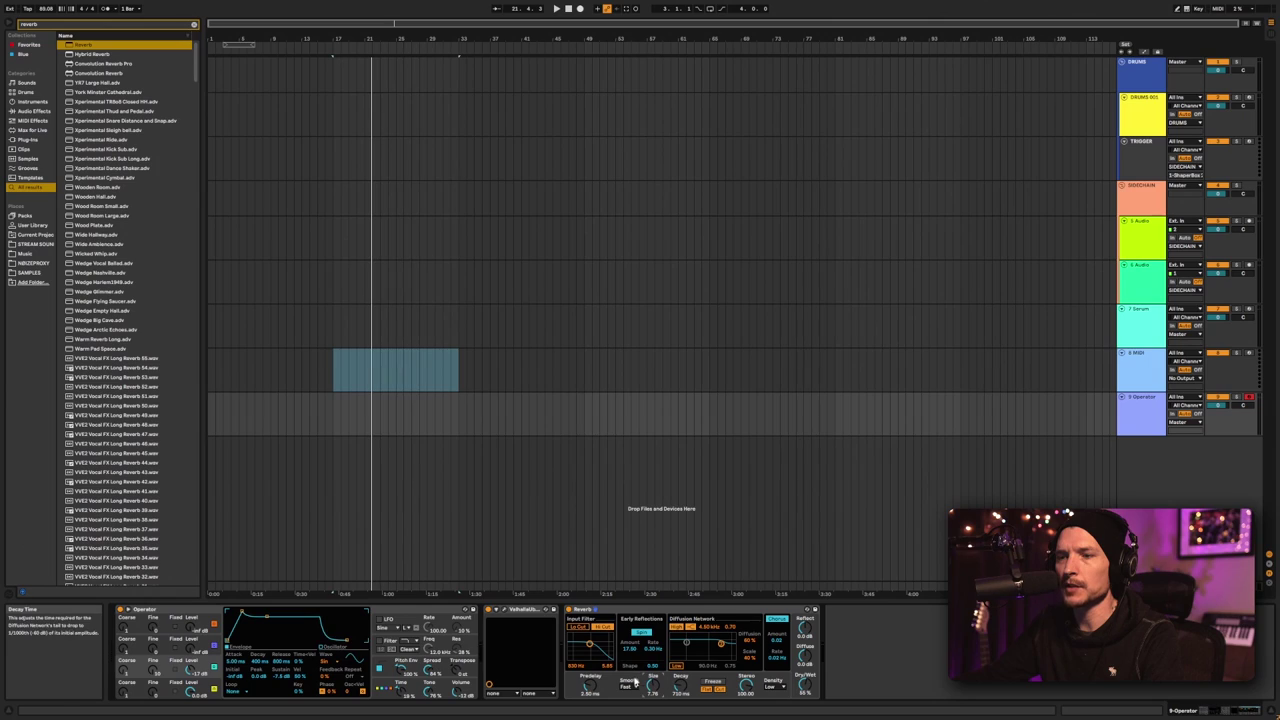
left_click(771, 686)
left_click(771, 678)
left_click_drag(803, 685, 803, 699)
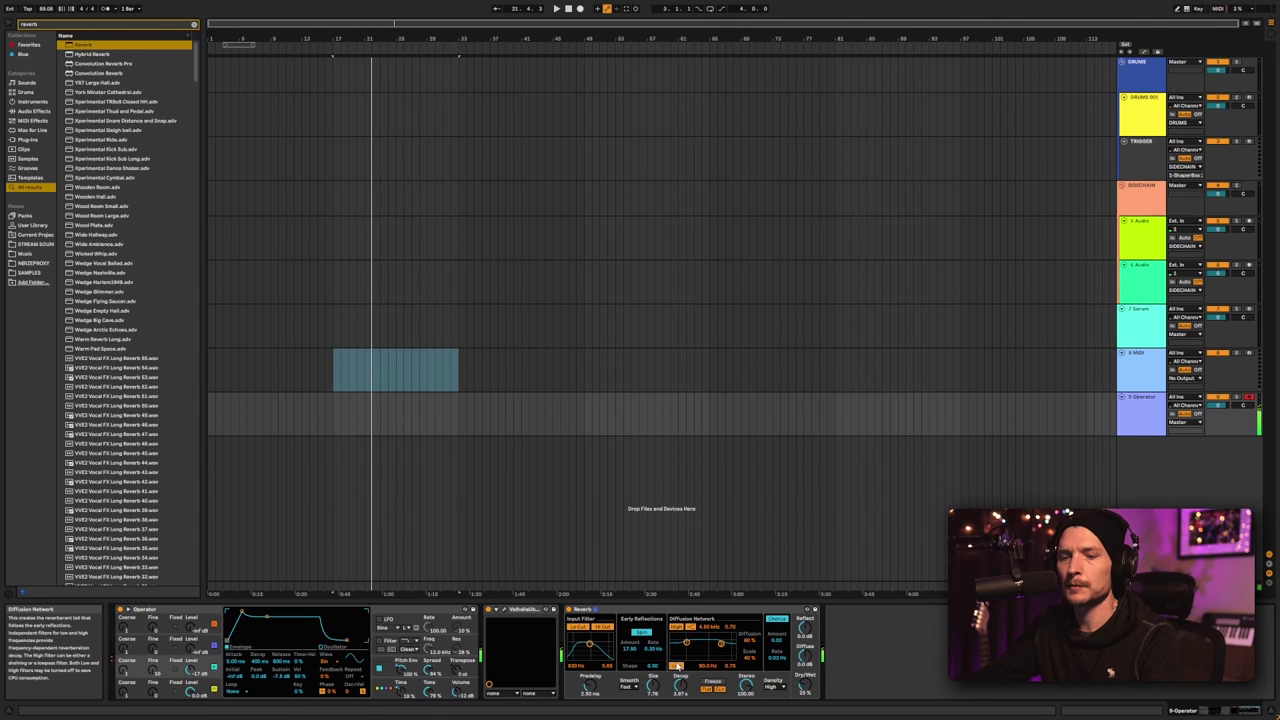
Load EQ Eight directly after Operator and make its first band a low cut at about 271 Hz
key("ctrl+f")
type("eq")
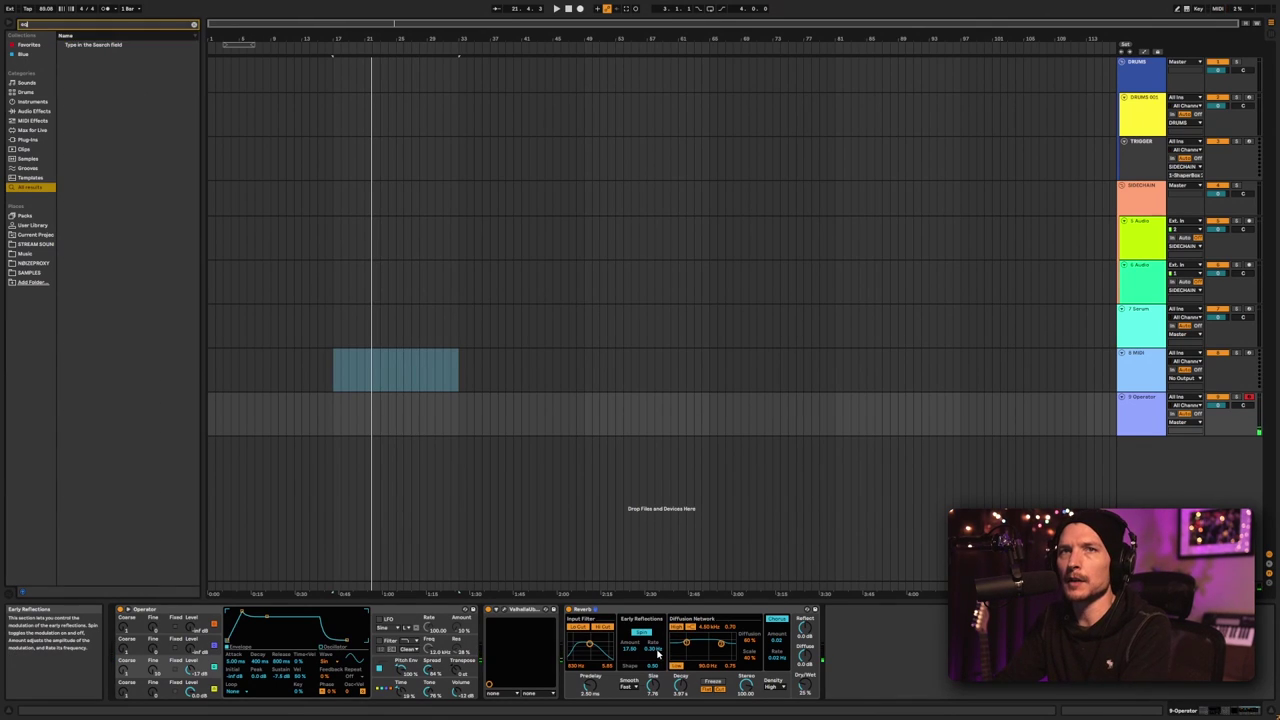
left_click(88, 54)
left_click_drag(88, 54, 545, 653)
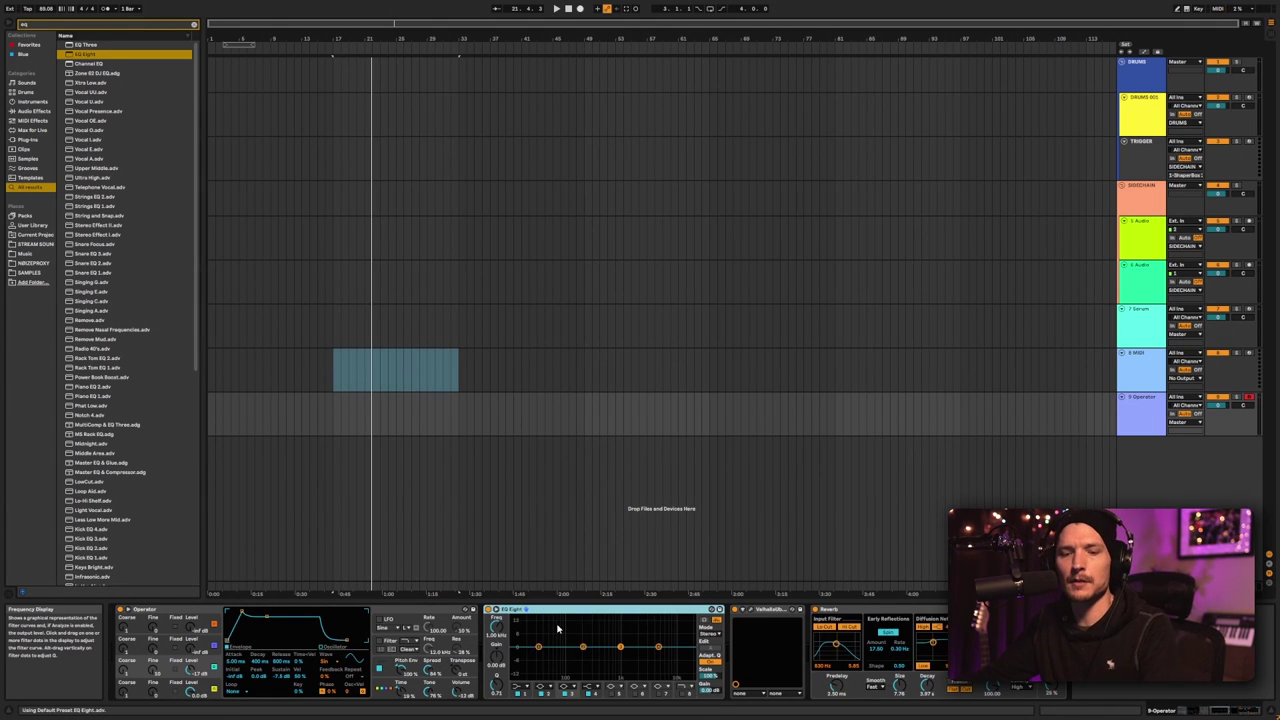
left_click(517, 686)
left_click(520, 632)
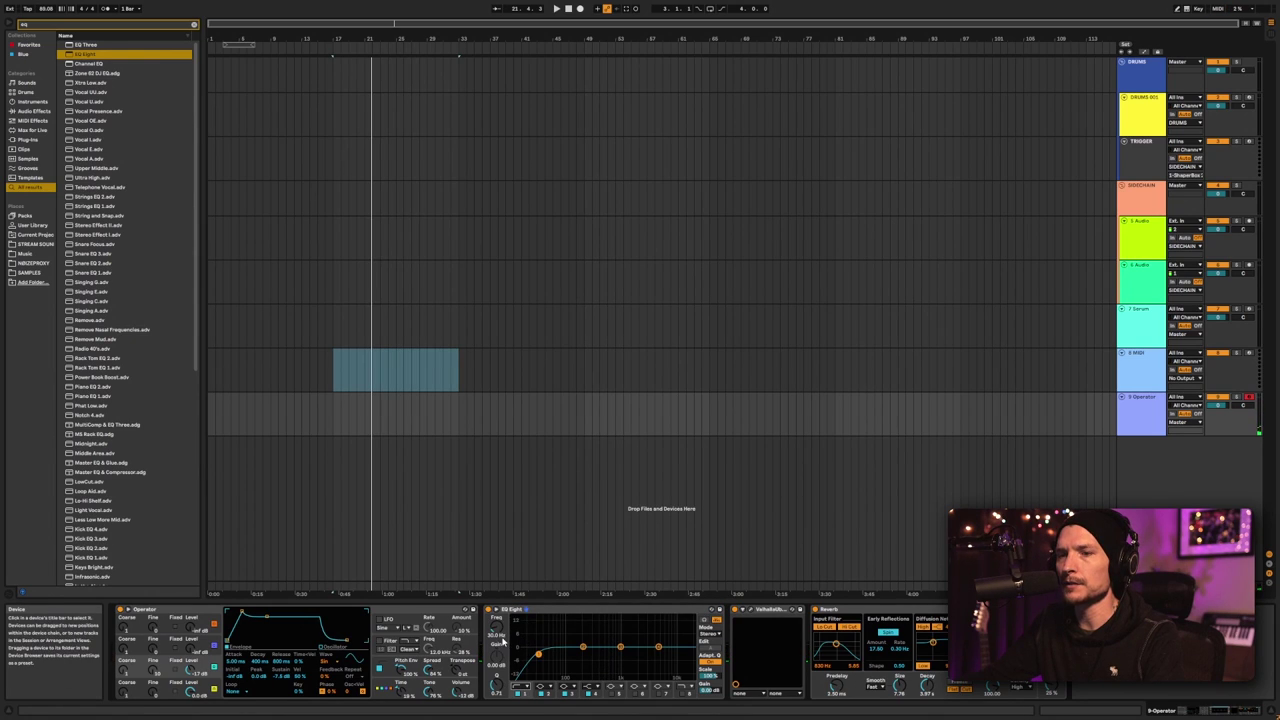
left_click_drag(496, 627, 496, 601)
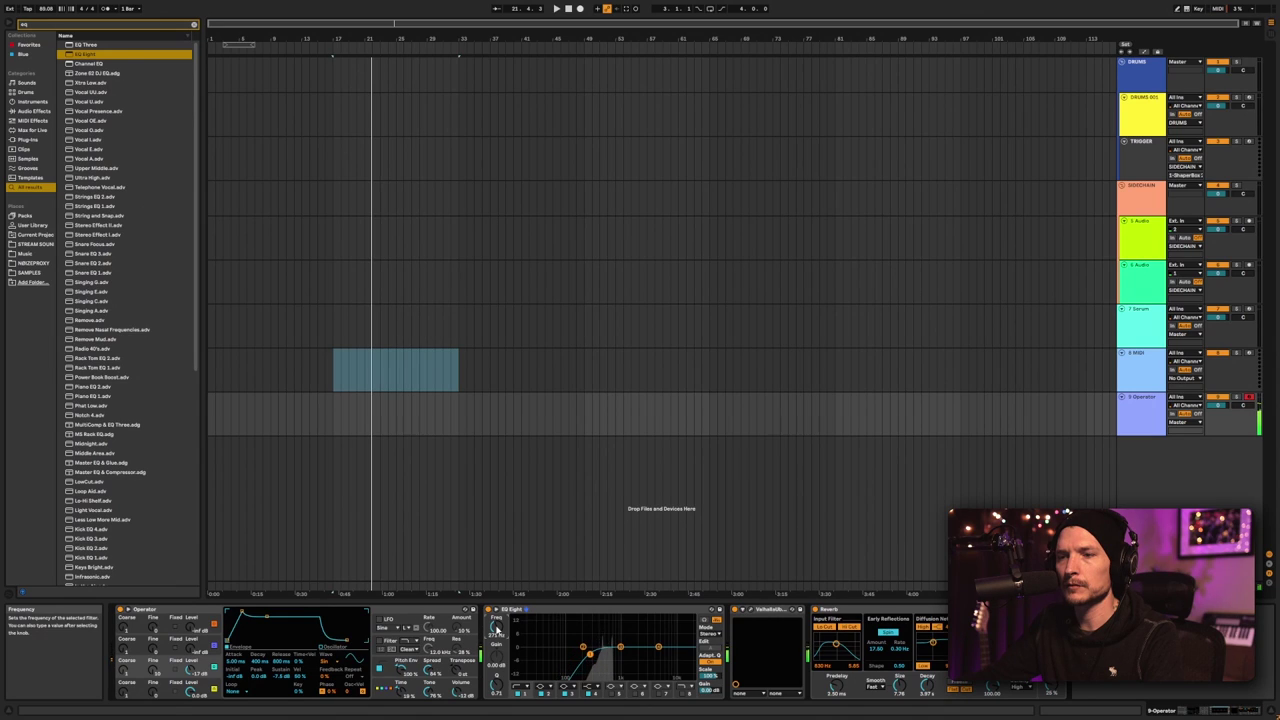
Enable Oversampling on EQ Eight and move the device between ValhallaUberMod and Reverb
right_click(545, 609)
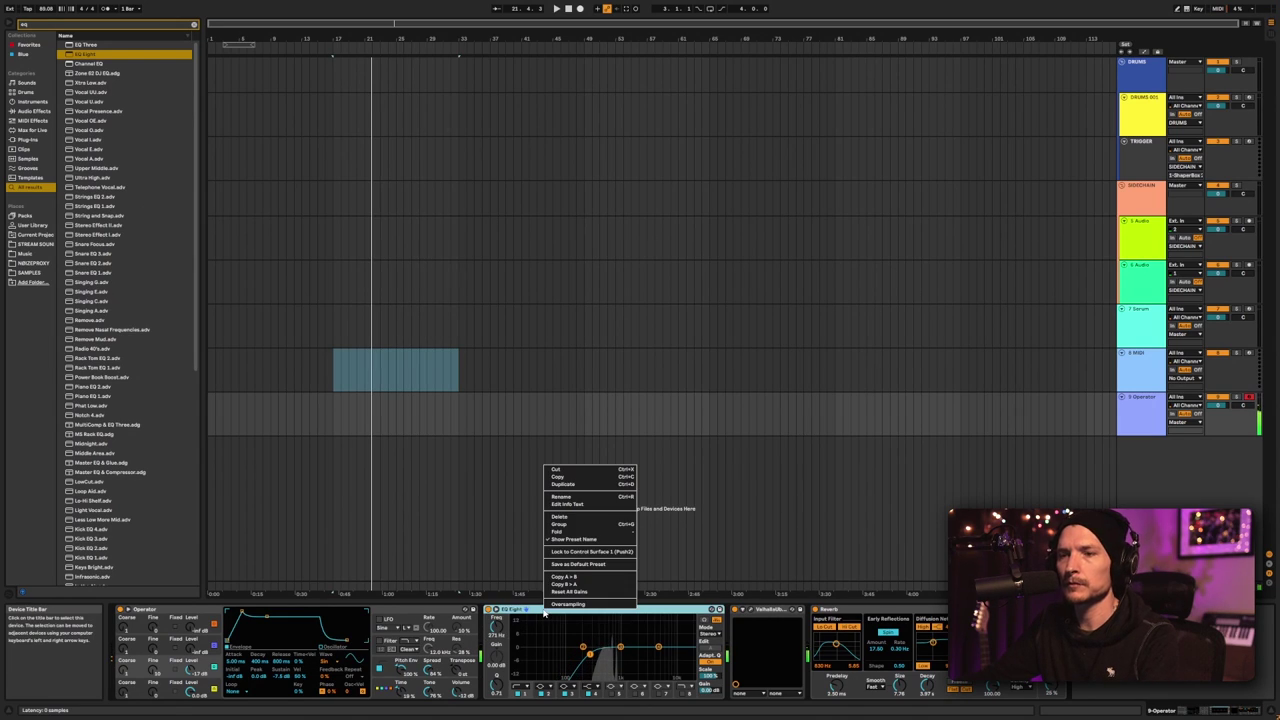
left_click(558, 604)
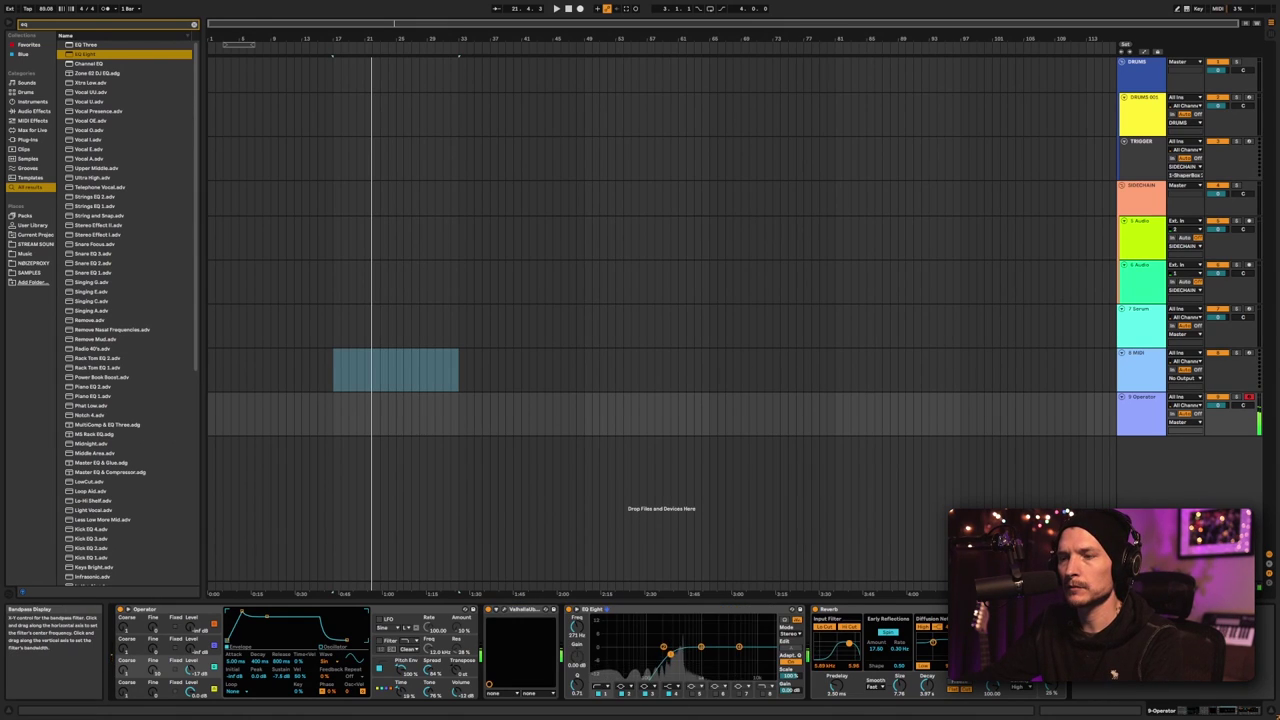
Shift Reverb's input filter to a center frequency of about 5.48 kHz
left_click_drag(849, 643, 848, 642)
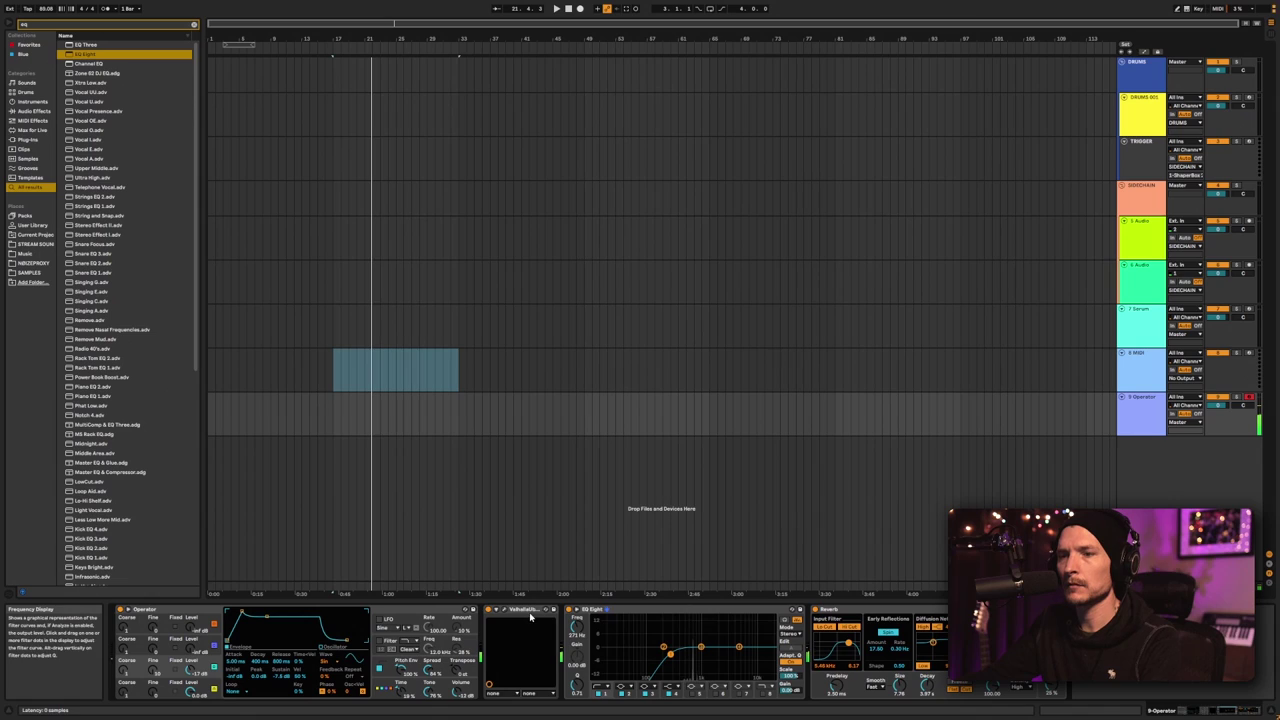
Remove ValhallaUberMod and load Chorus-Ensemble between EQ Eight and Reverb in its place
key("Delete")
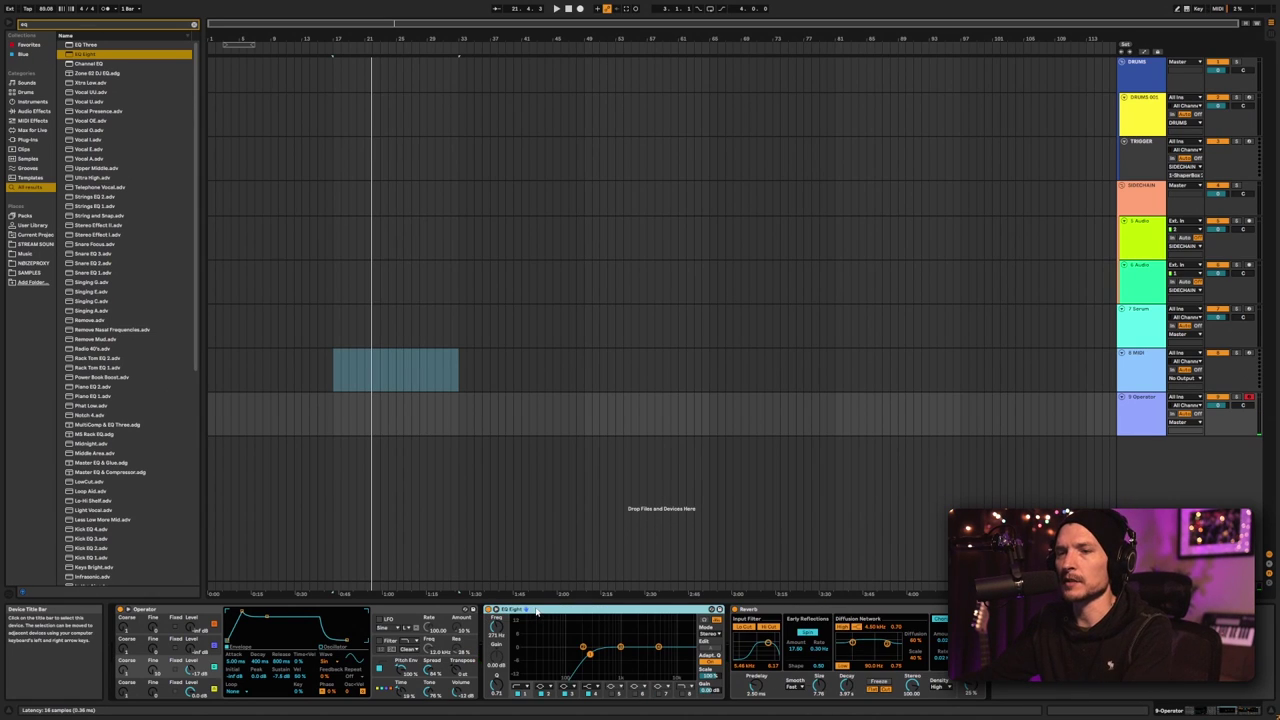
key("ctrl+f")
type("chr")
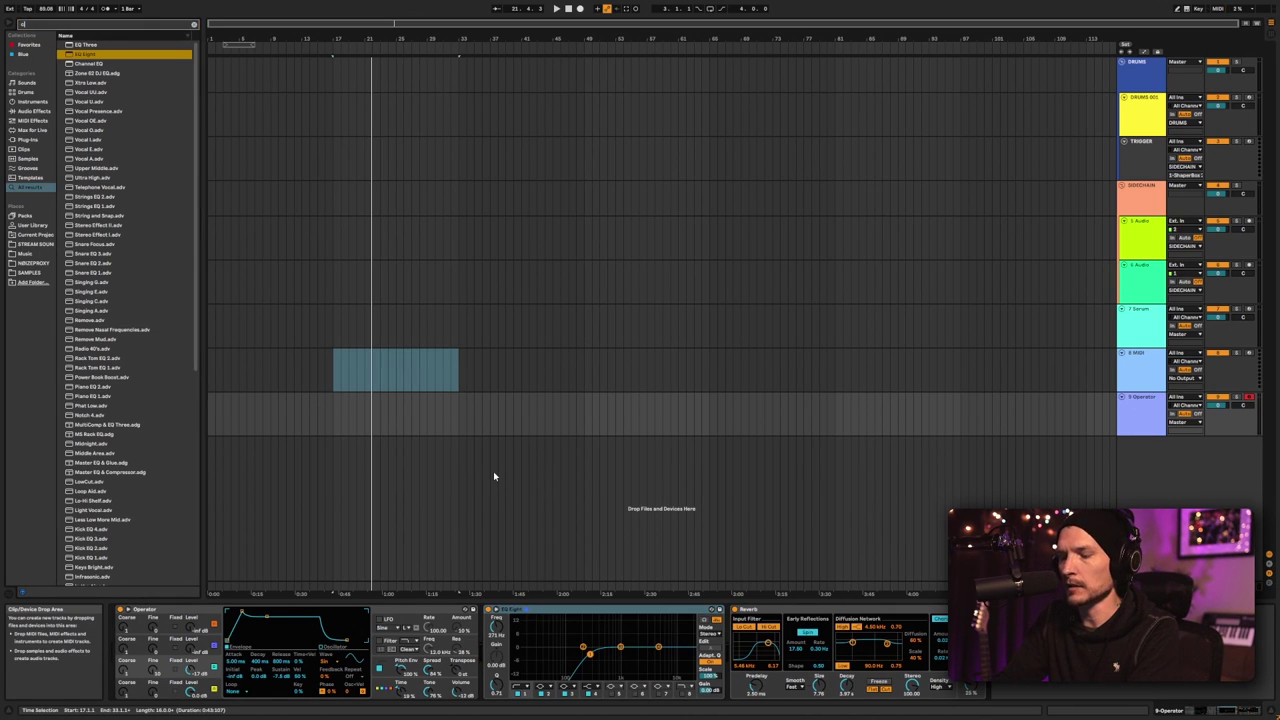
key("BackSpace")
type("orus")
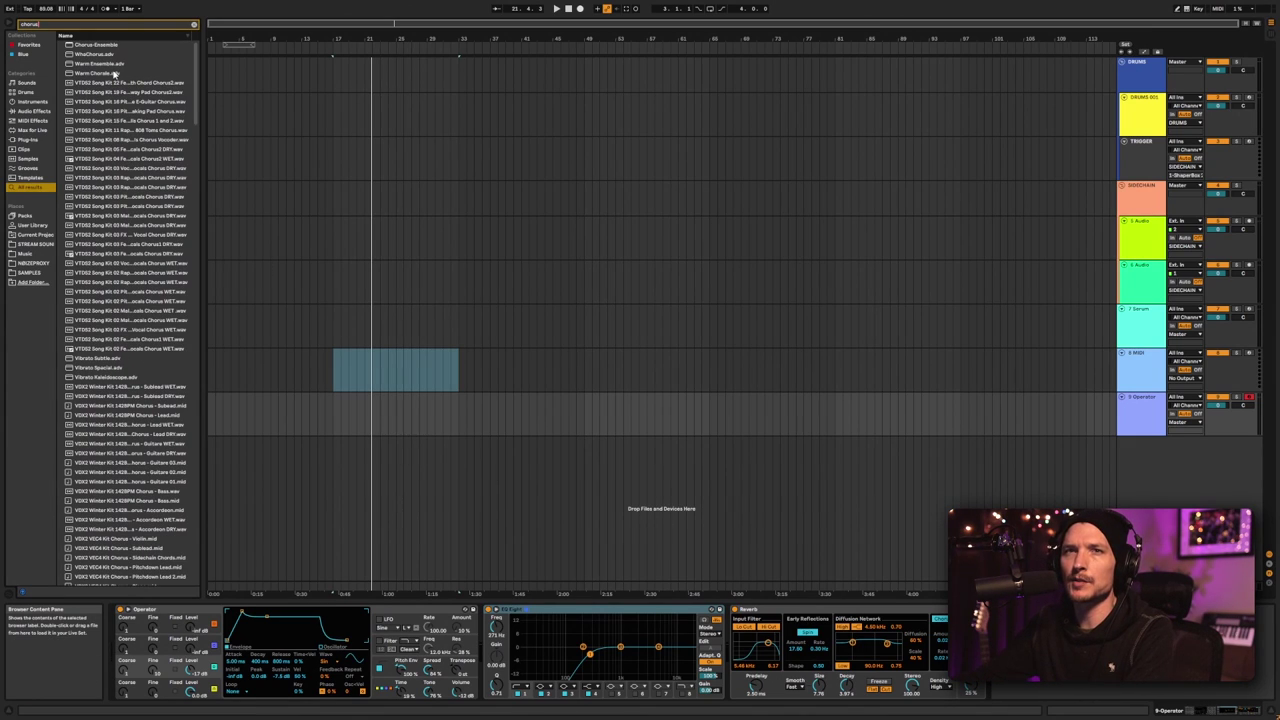
left_click_drag(100, 44, 733, 650)
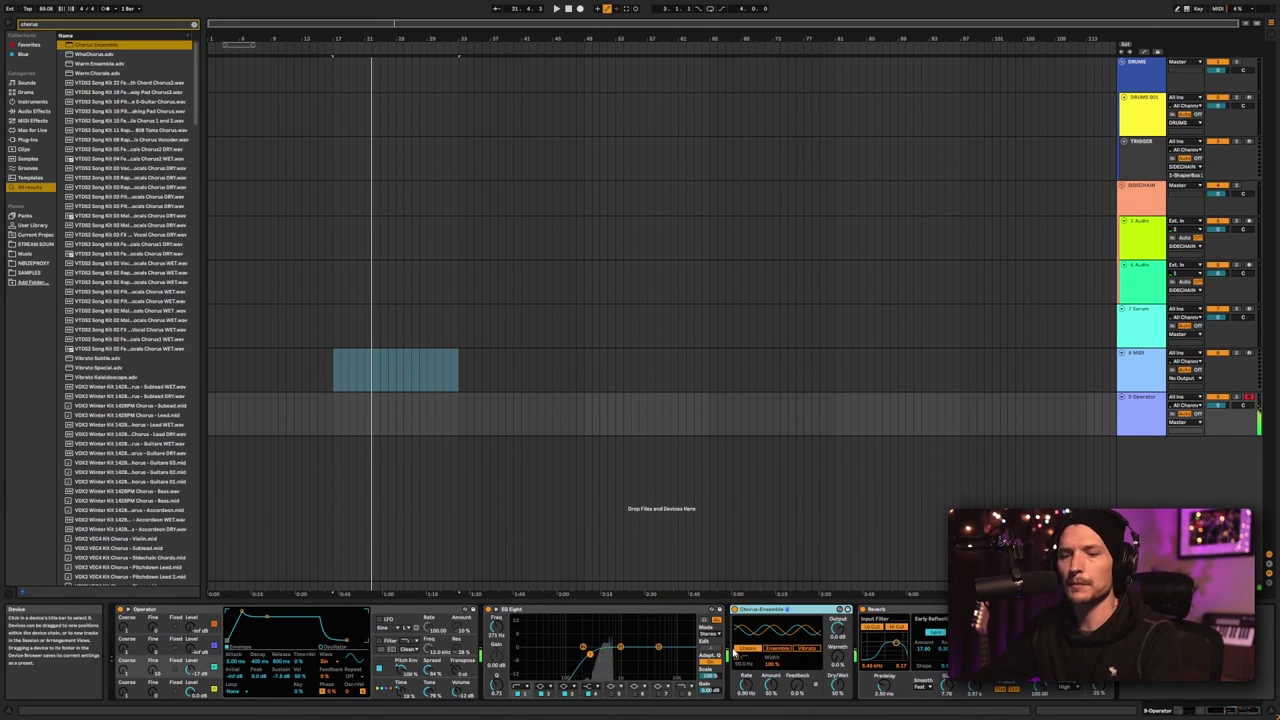
Switch Chorus-Ensemble to Vibrato at 4.12 Hz and 5.6% amount, and add a Classic Chorus-Ensemble before it at 0.48 Hz and 50% amount
left_click_drag(745, 687, 771, 715)
left_click(807, 648)
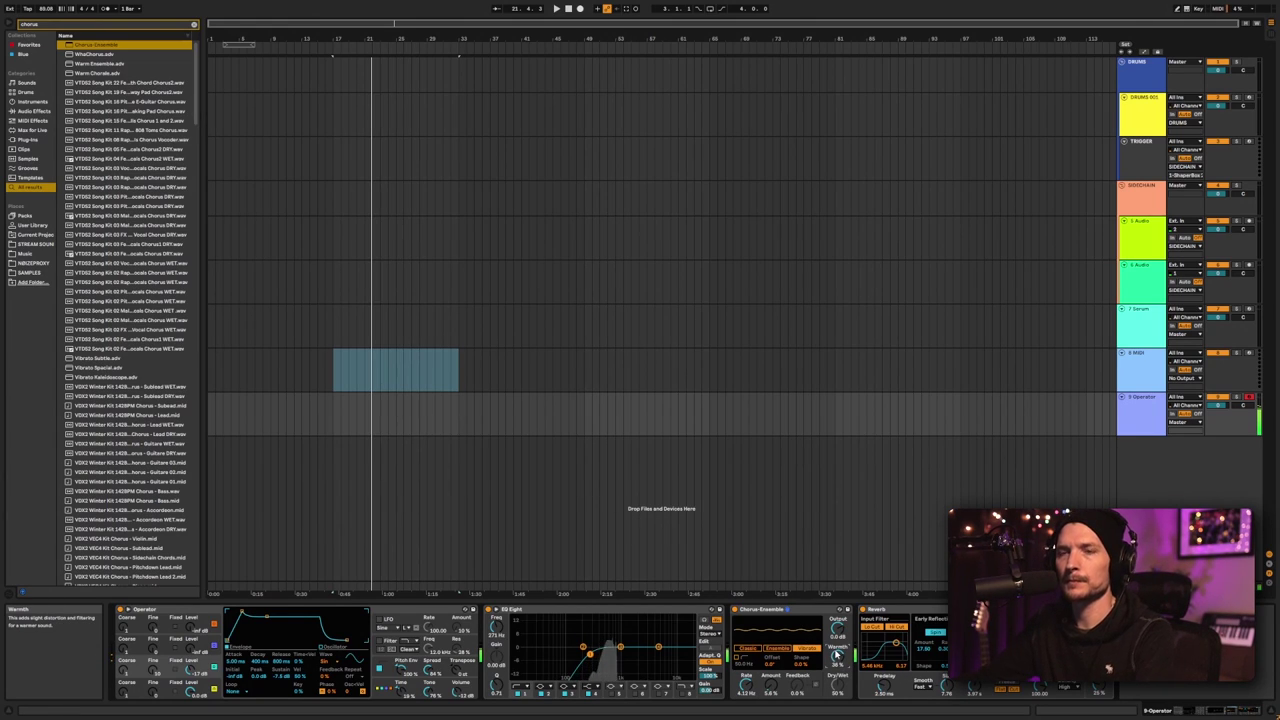
left_click_drag(113, 47, 862, 650)
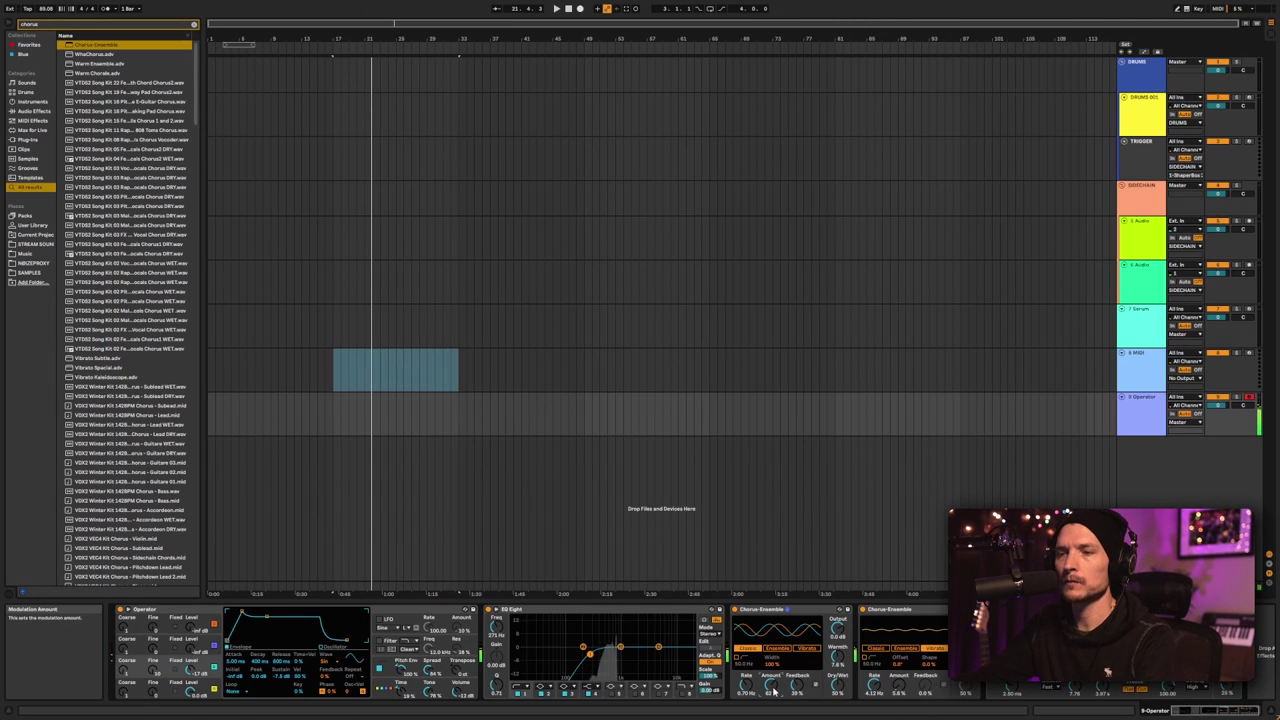
left_click_drag(751, 679, 751, 689)
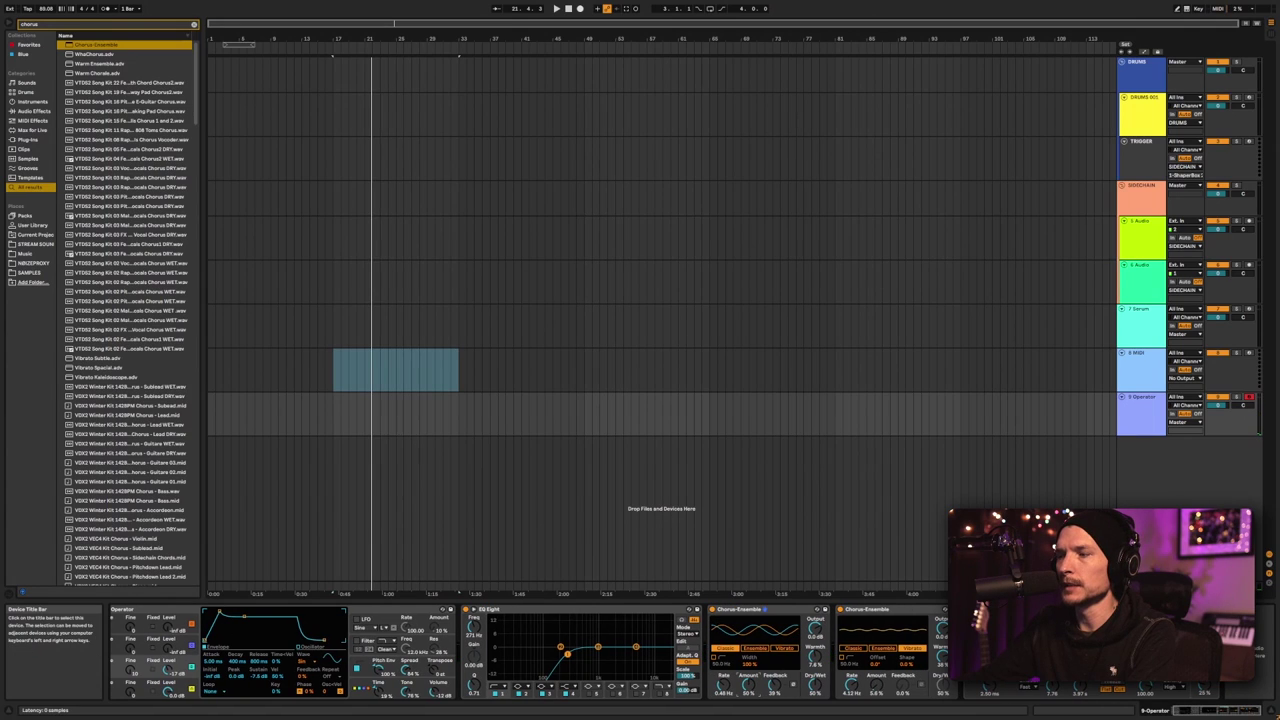
Group Operator and all its effects into an Instrument Rack and add OTT after Reverb
left_click(436, 611, "shift")
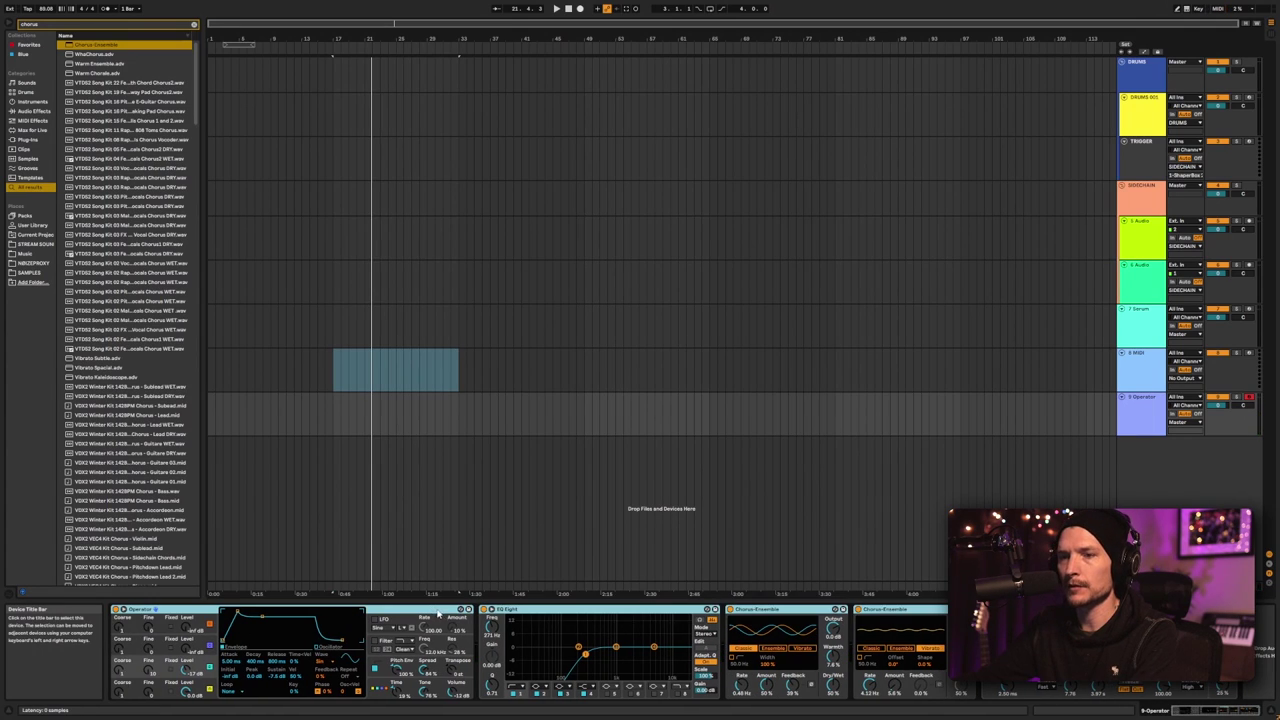
key("ctrl+g")
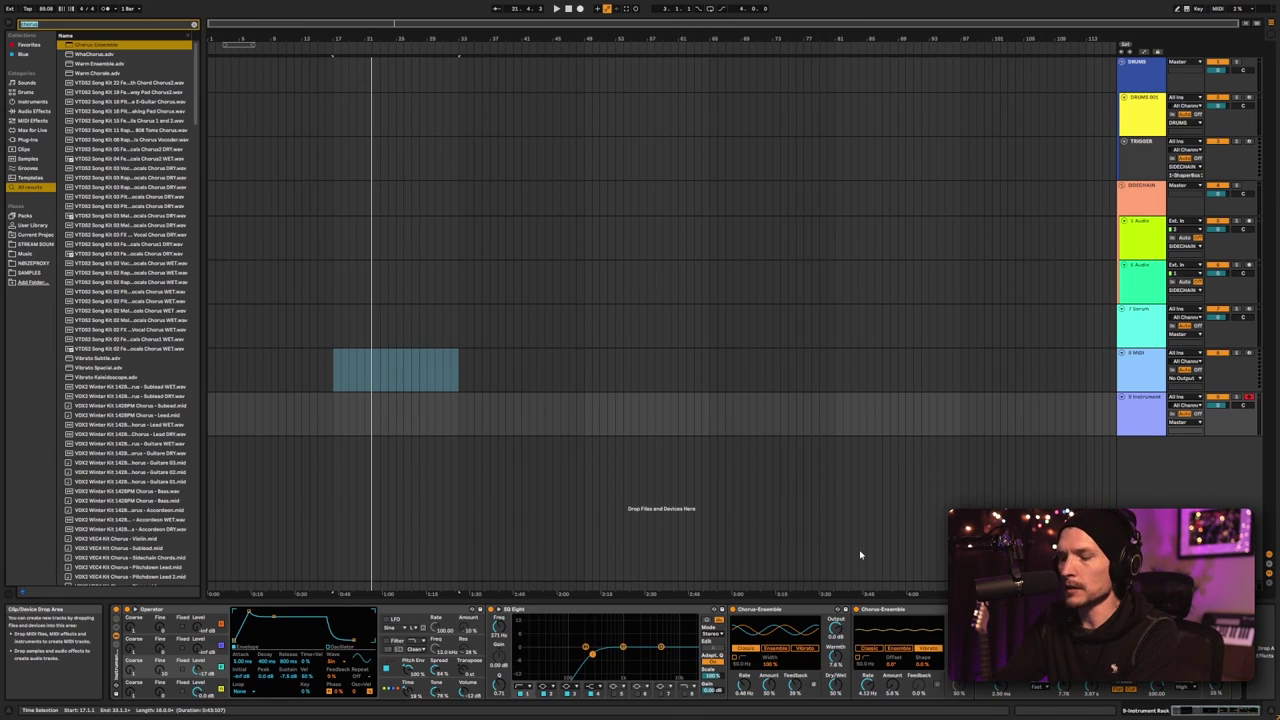
type("ott")
left_click_drag(95, 46, 851, 411)
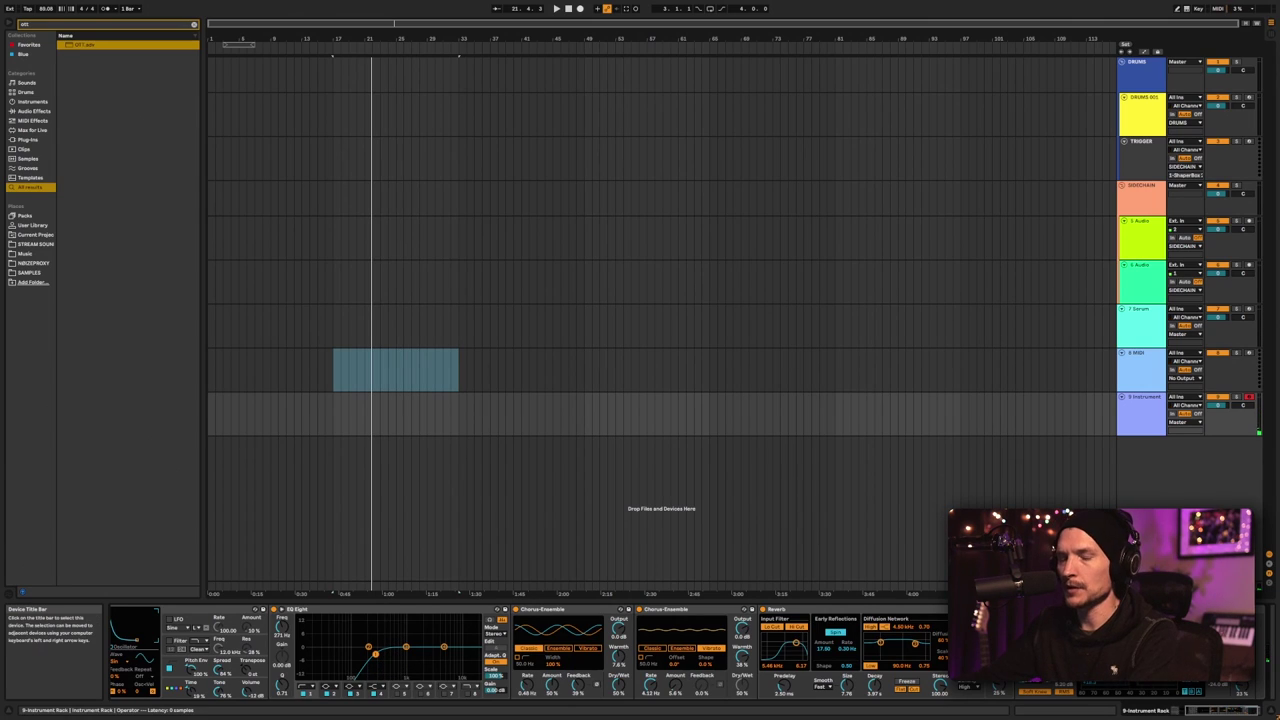
scroll(940, 616, "right", 3)
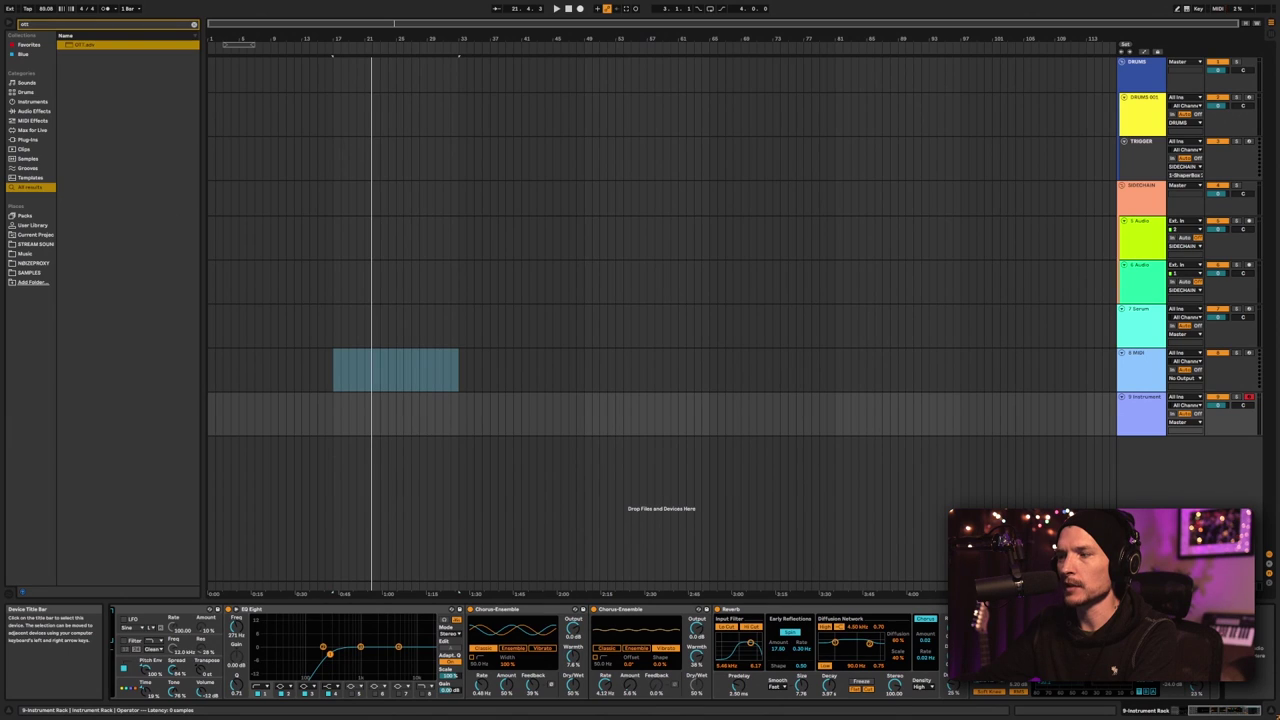
Insert Delay between Reverb and OTT with Dry/Wet at 17%
key("ctrl+f")
type("delay")
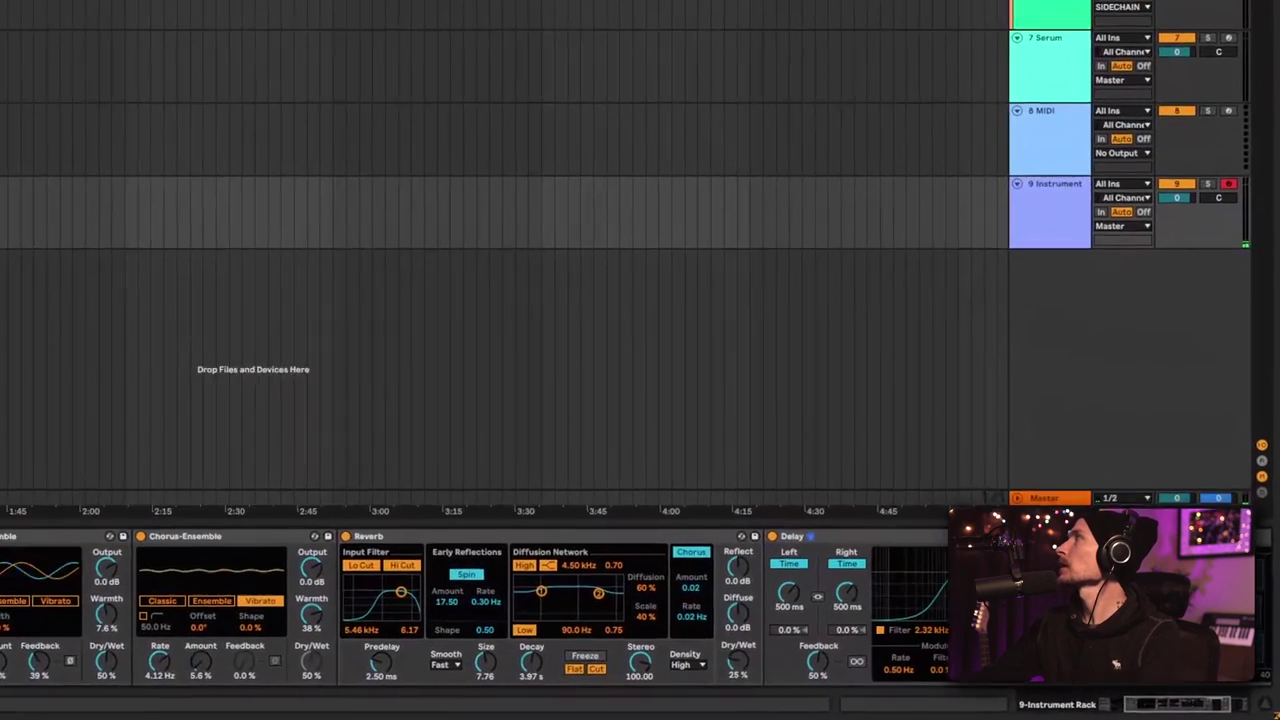
scroll(588, 612, "right", 3)
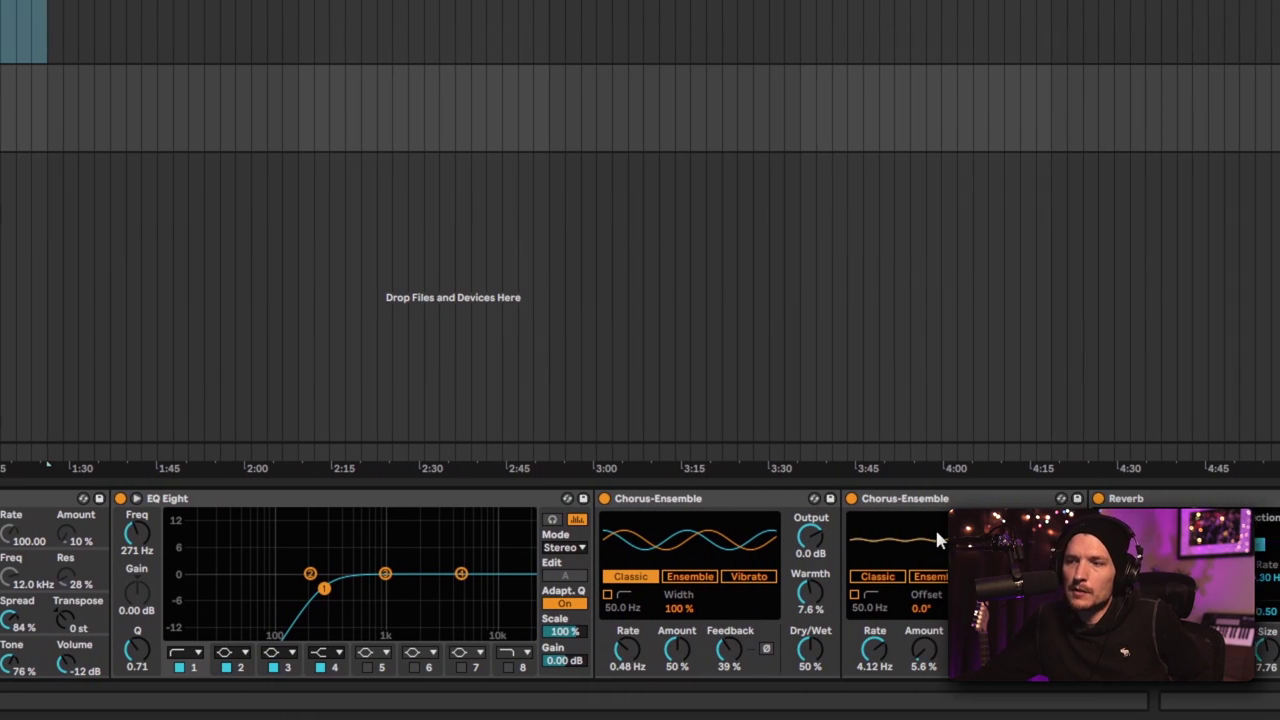
scroll(935, 521, "right", 10)
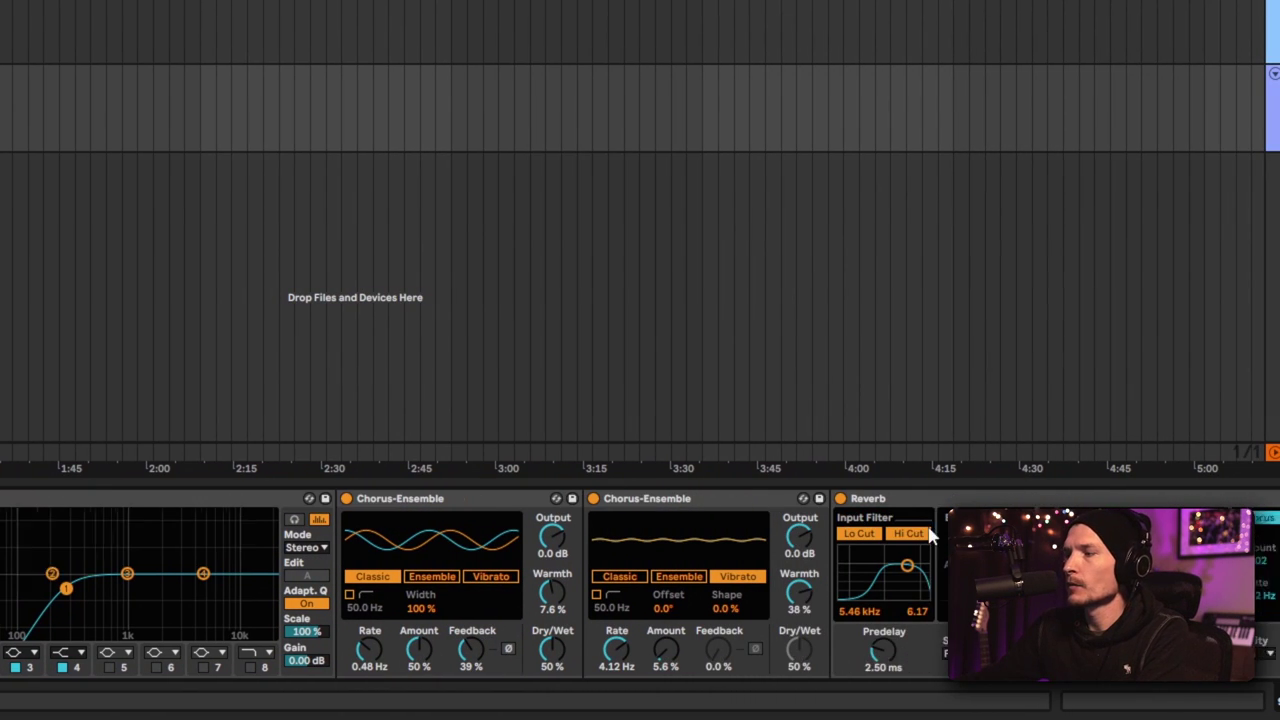
scroll(927, 515, "right", 8)
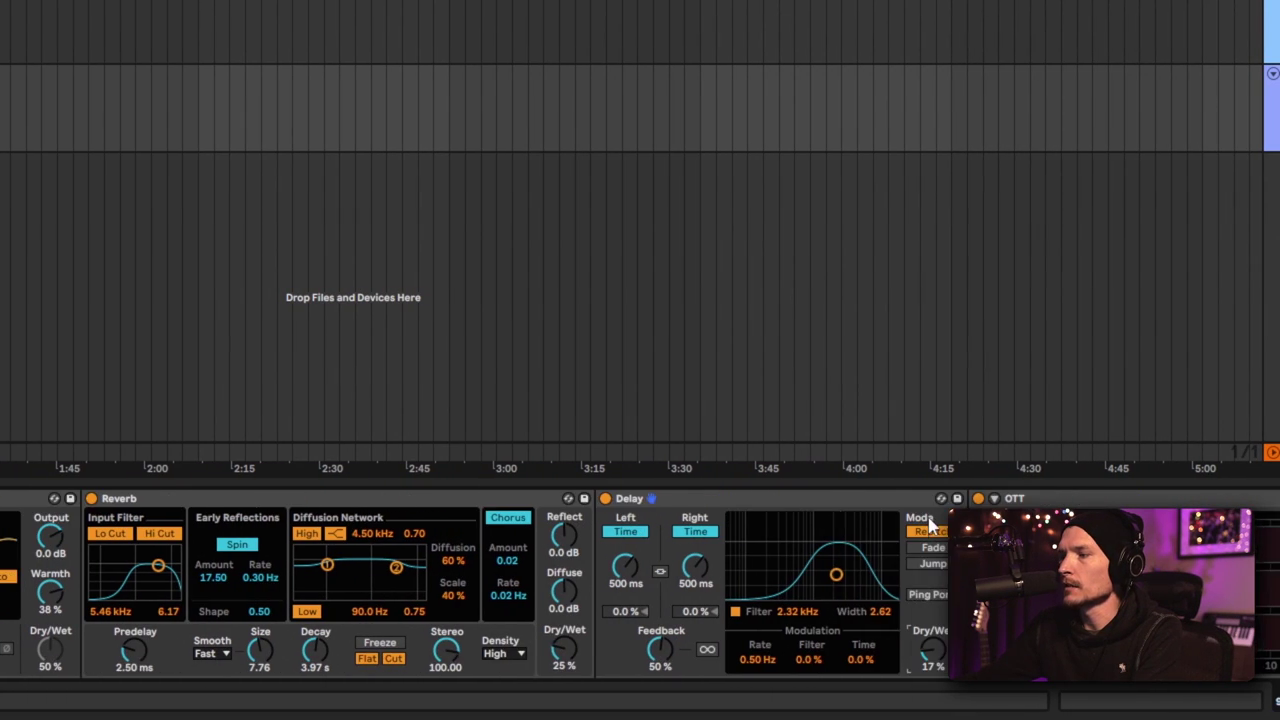
Find the Saturator presets and load A Bit Warmer directly after OTT
left_click(941, 500)
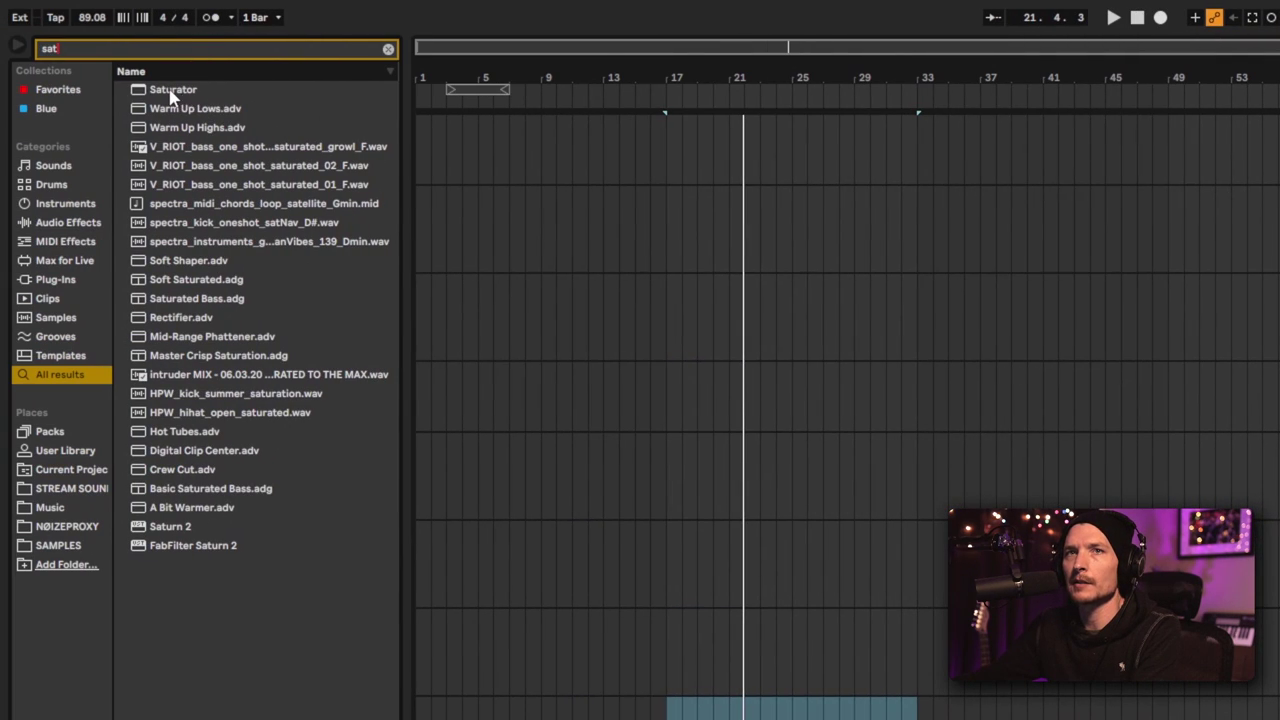
left_click(195, 110)
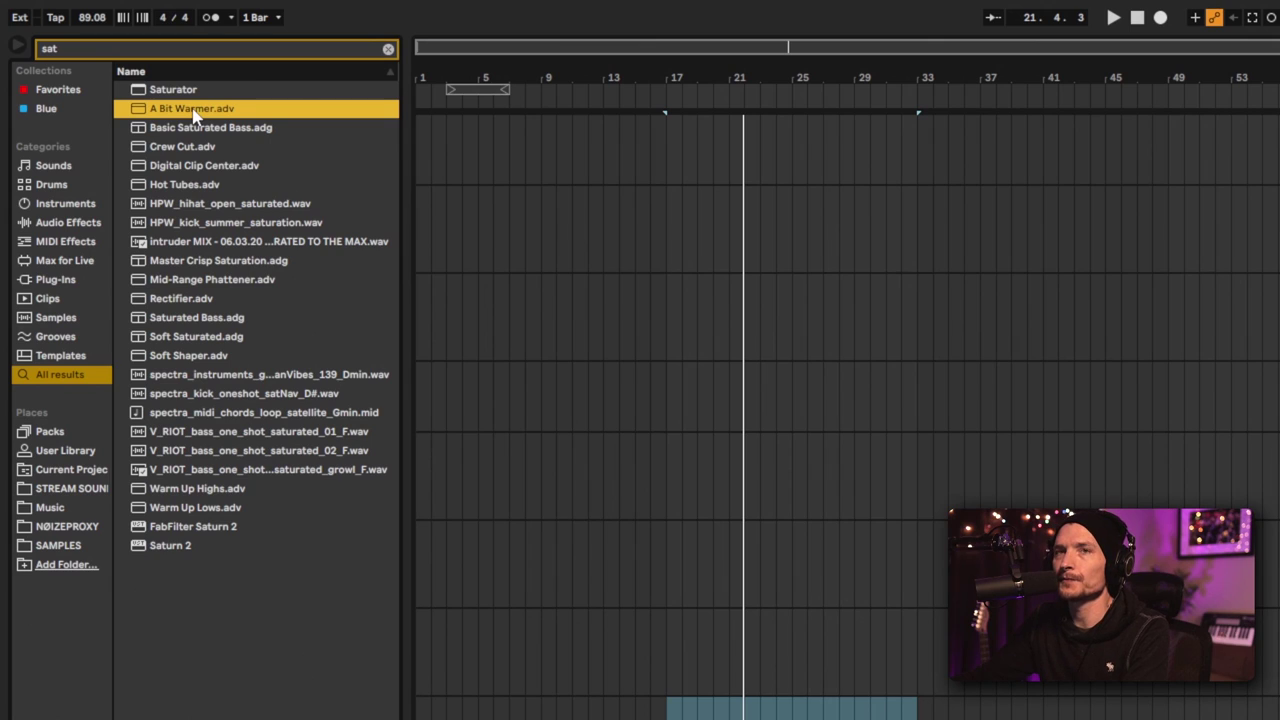
left_click_drag(195, 112, 1090, 585)
scroll(1068, 508, "right", 3)
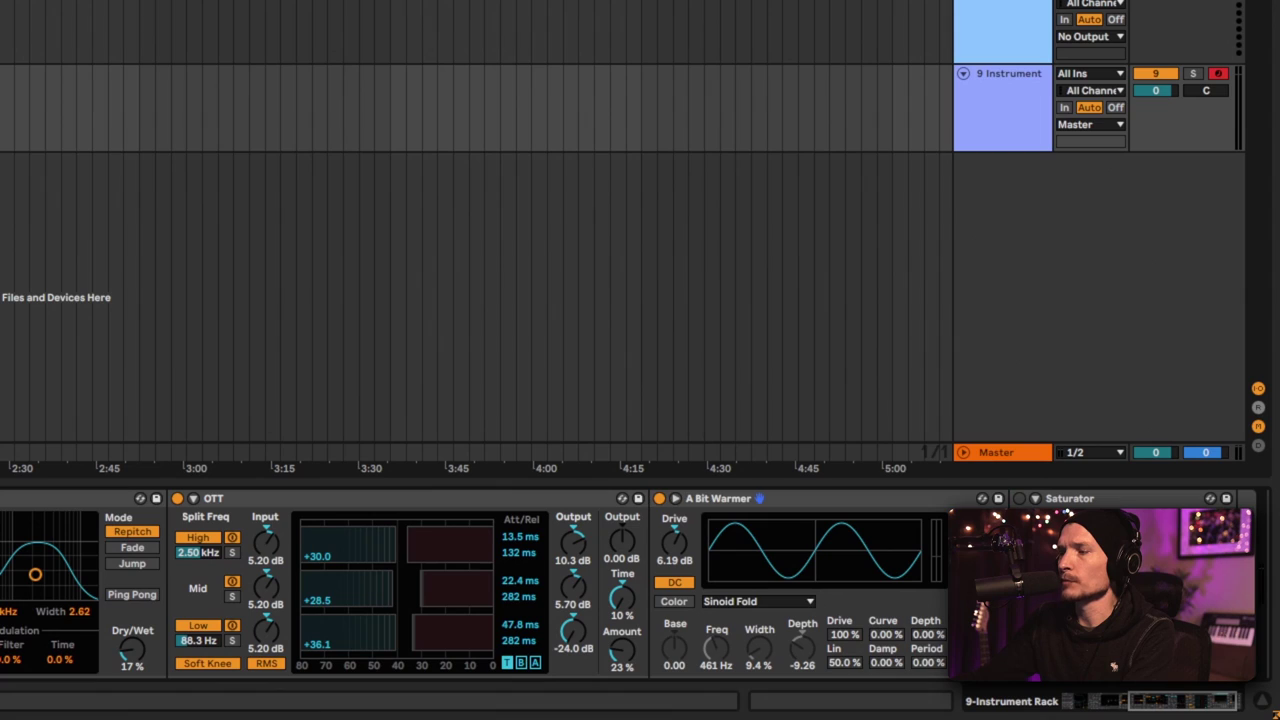
Collapse the effects in the chain, then display the Instrument Rack's macro controls and hide its devices
left_click(848, 503)
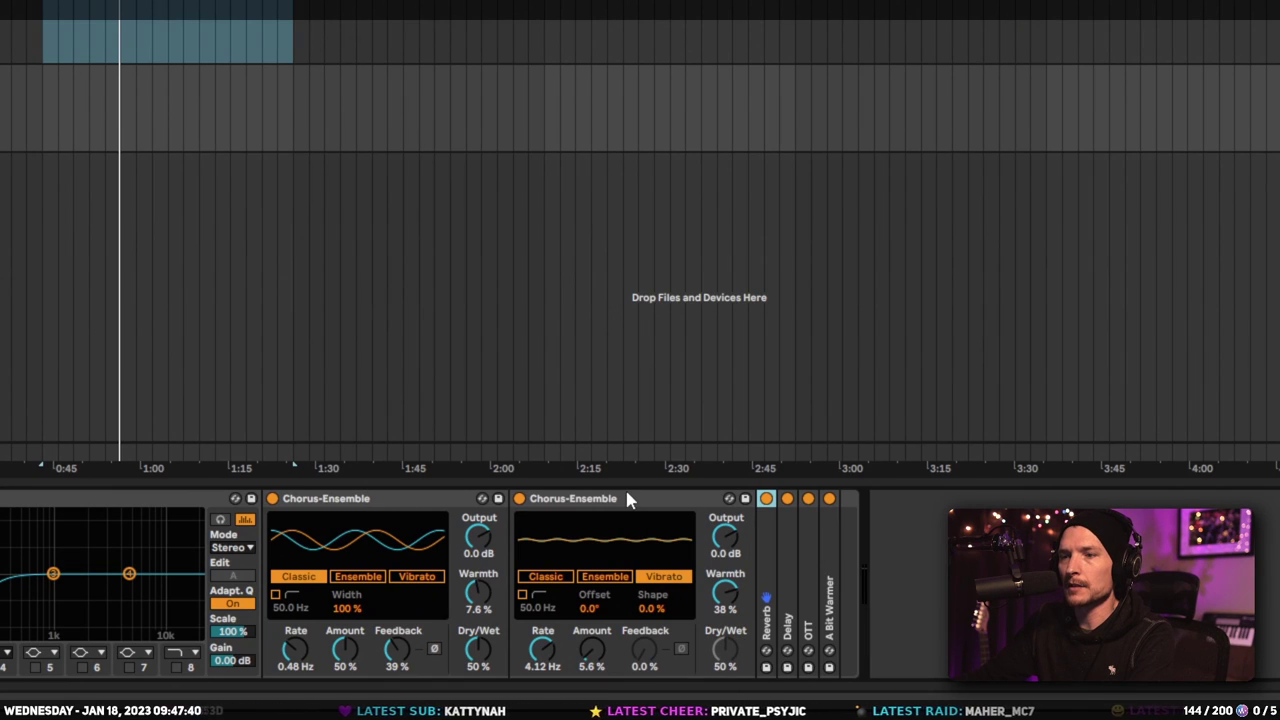
left_click(629, 497)
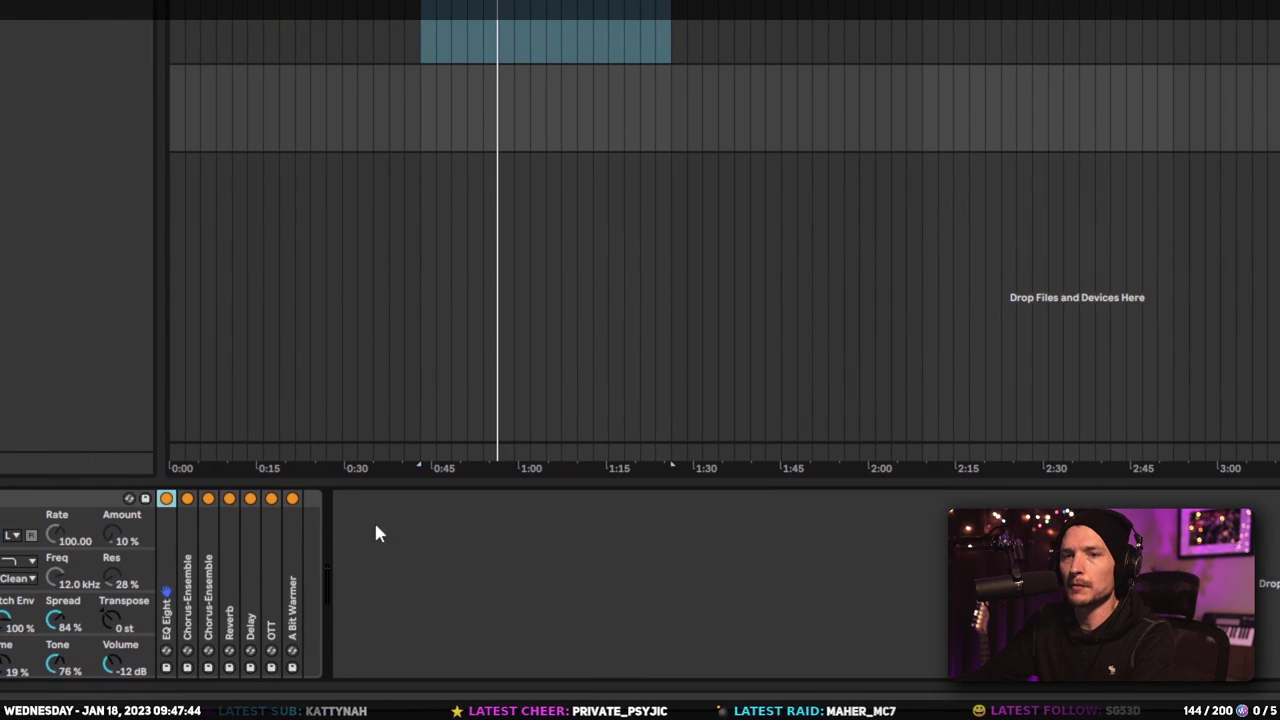
scroll(374, 531, "left", 10)
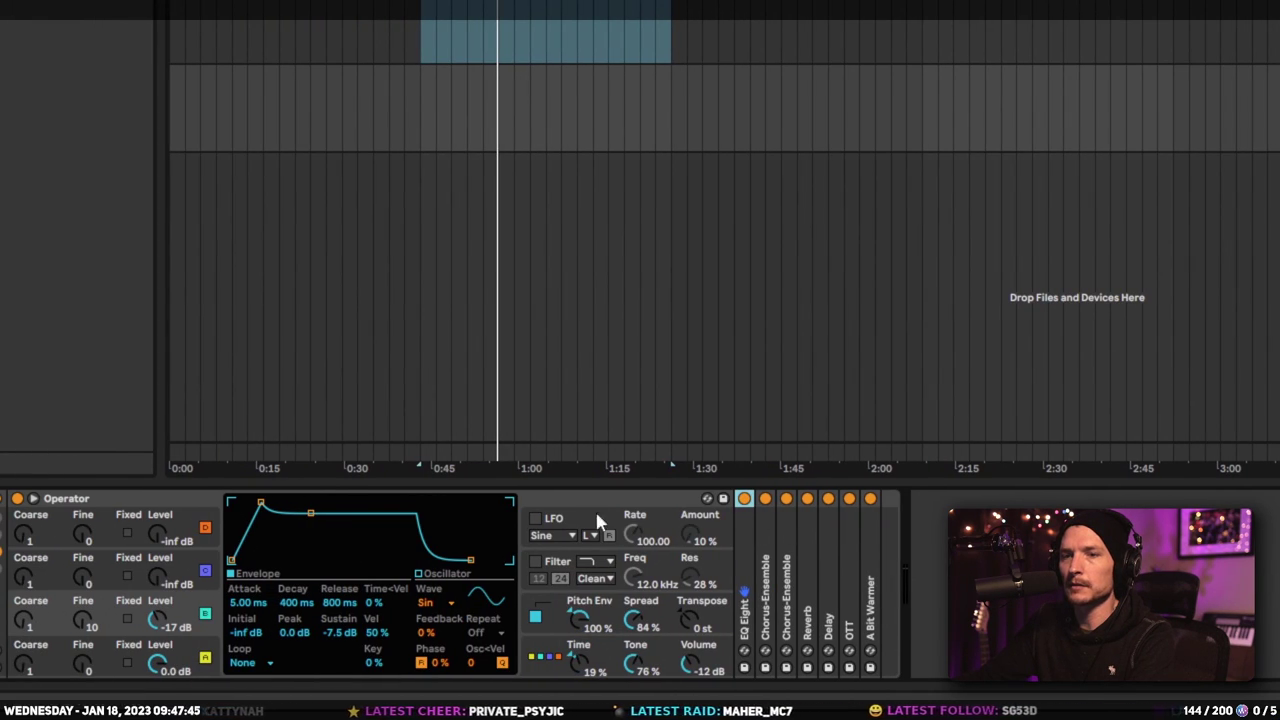
left_click(241, 518)
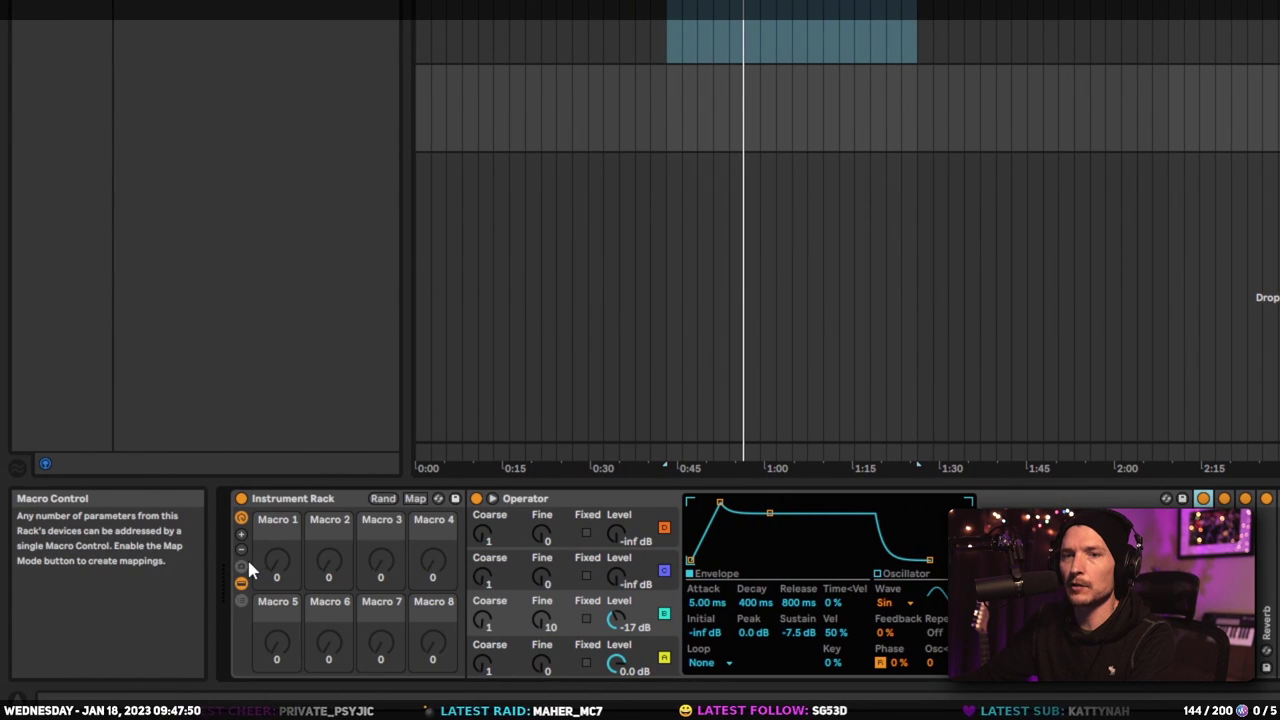
left_click(241, 582)
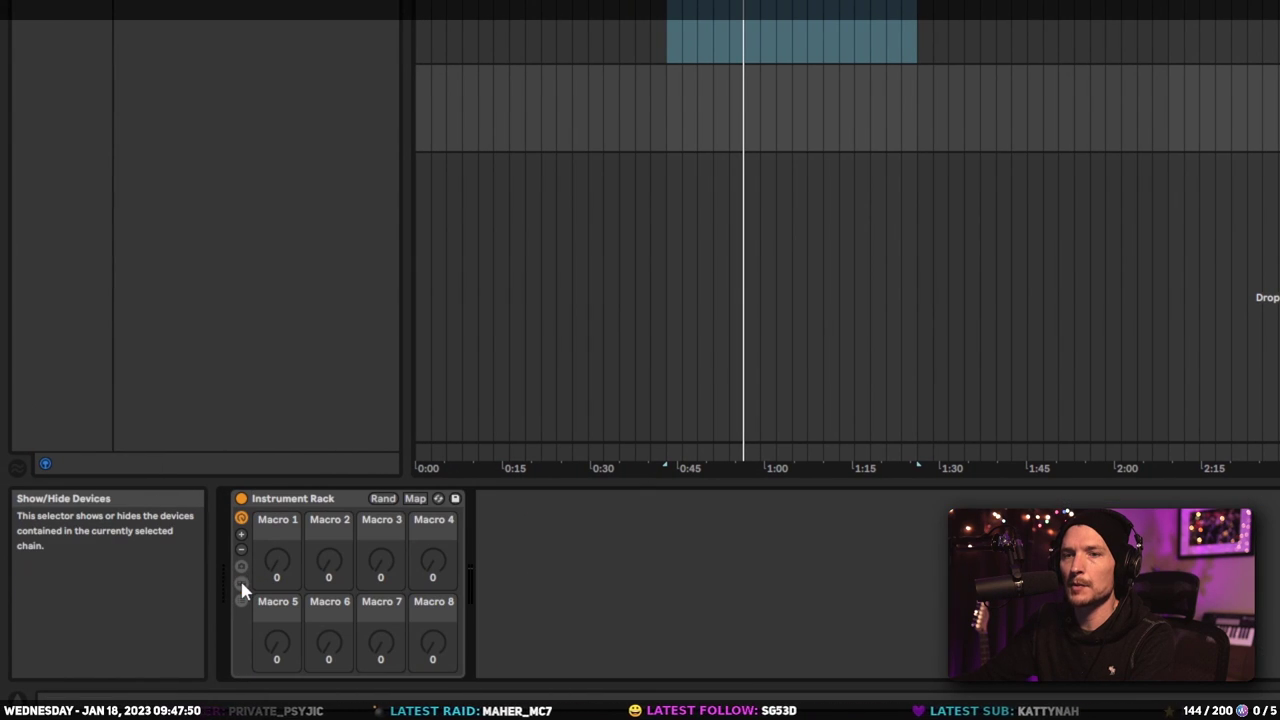
Rename the Instrument Rack XFILES WISTLE and save it as a preset in the User Library
left_click(337, 499)
key("ctrl+r")
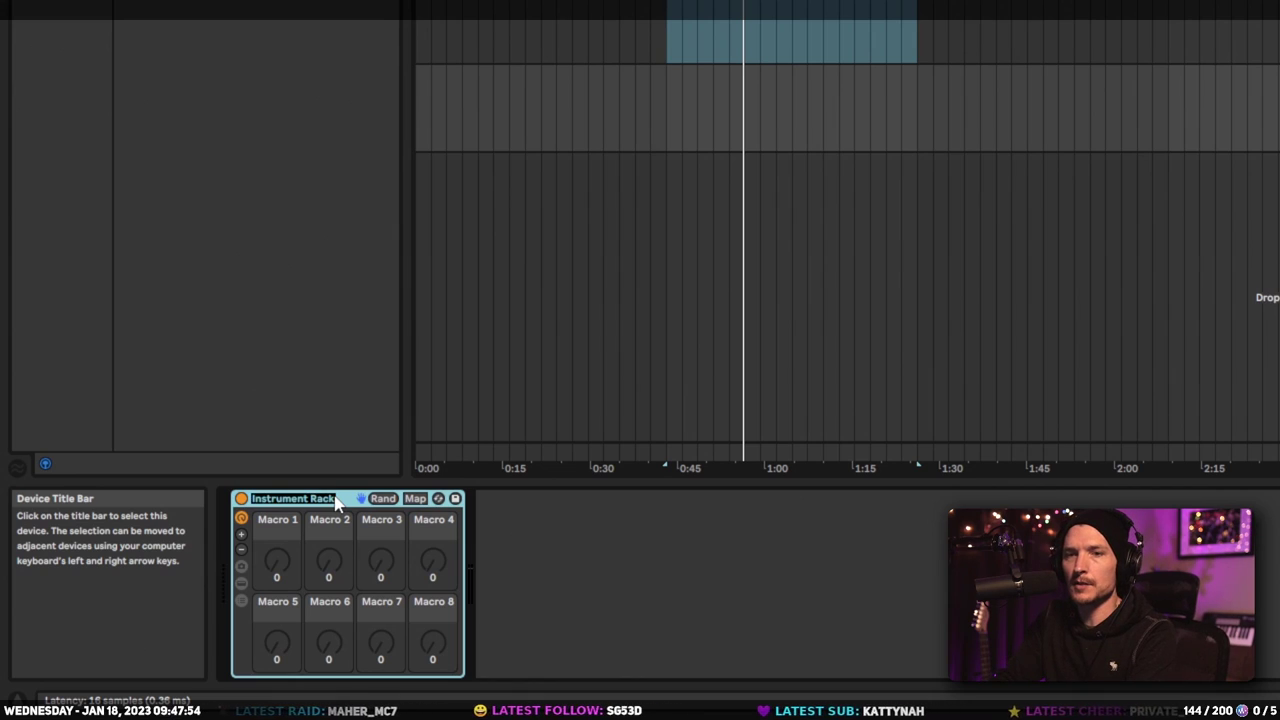
type("XFILES WISTLE")
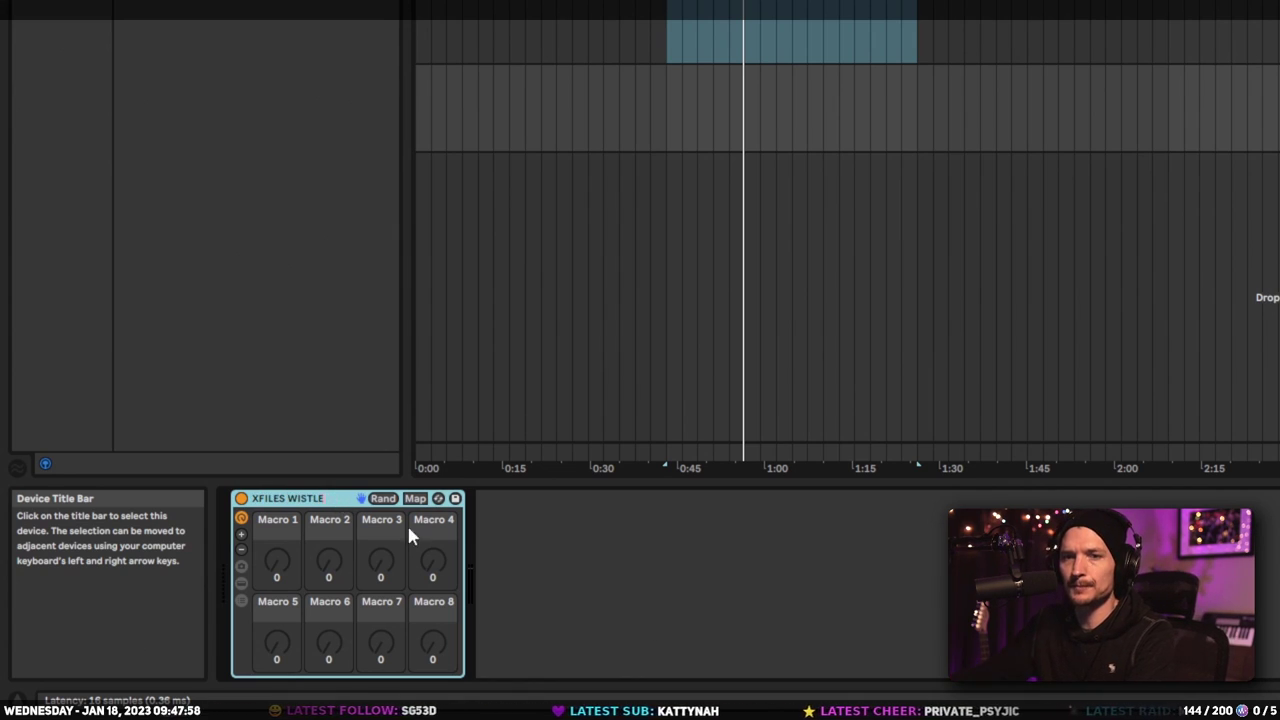
left_click(449, 497)
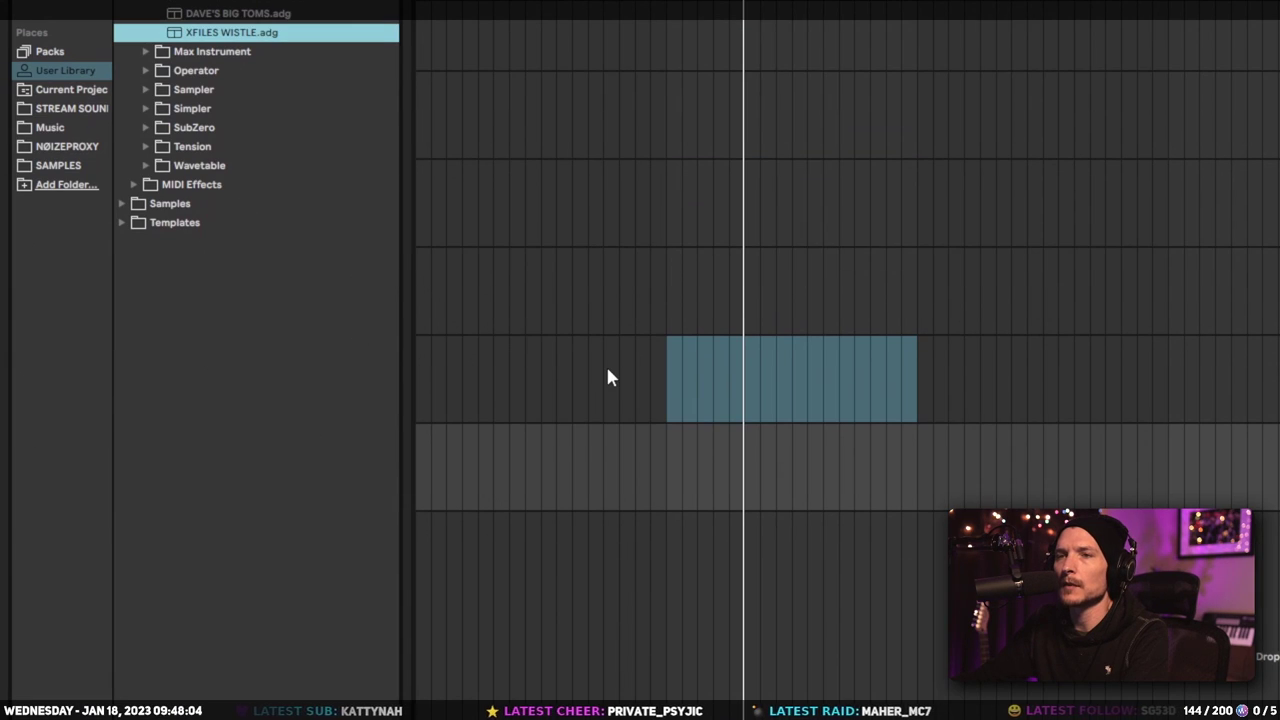